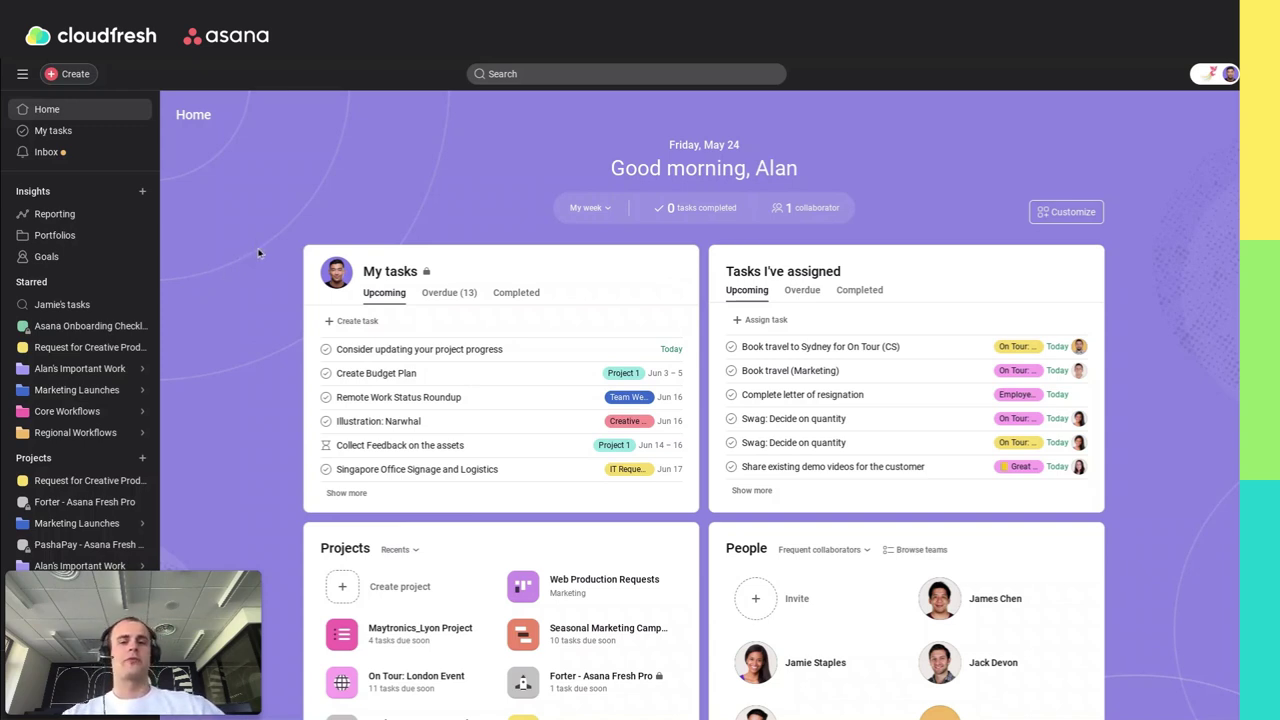
Create a new portfolio named "Marketing Campaigns" with the default privacy and List view, and open it to start adding projects
{"action": "left_click", "coordinate": [106, 235]}
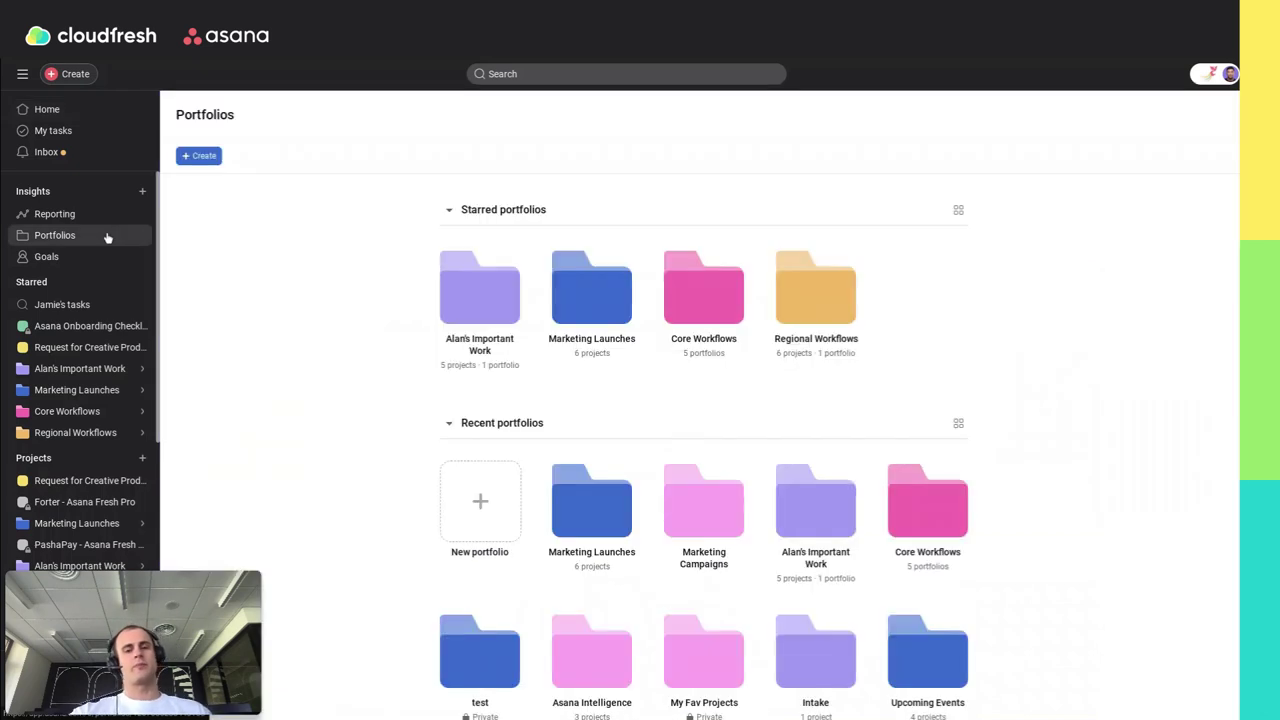
{"action": "left_click", "coordinate": [480, 500]}
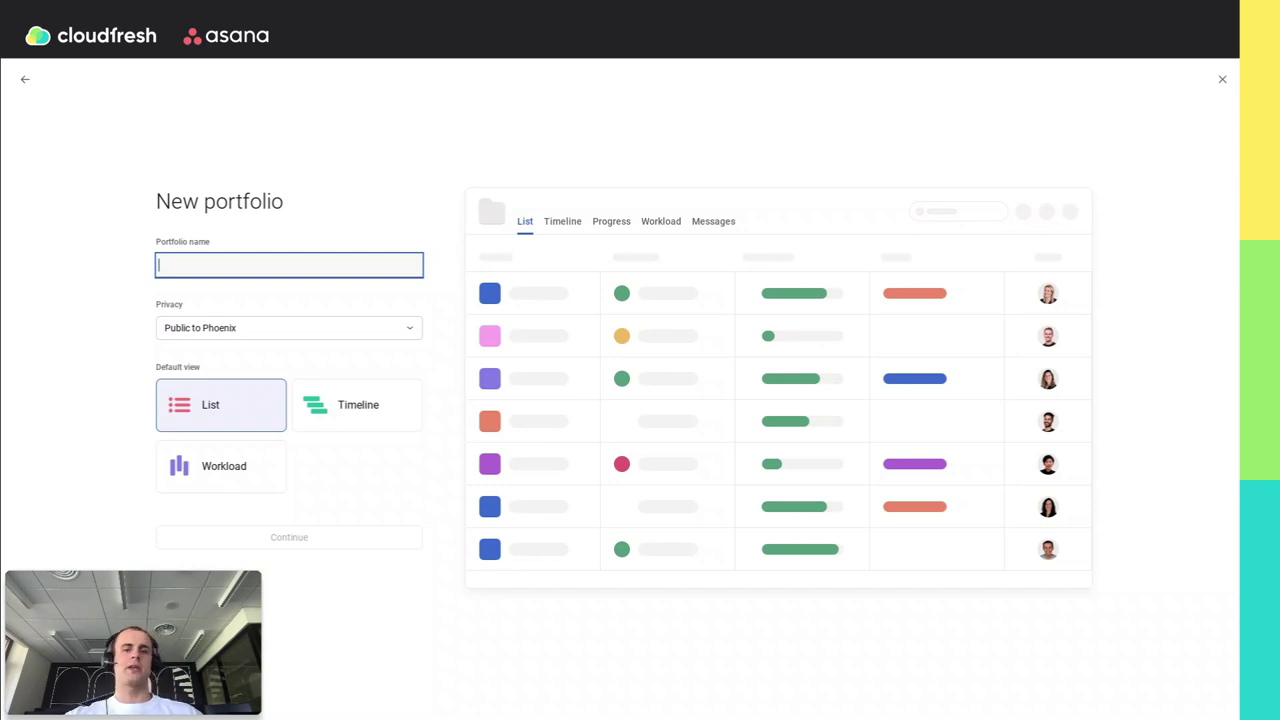
{"action": "key", "text": "super+v"}
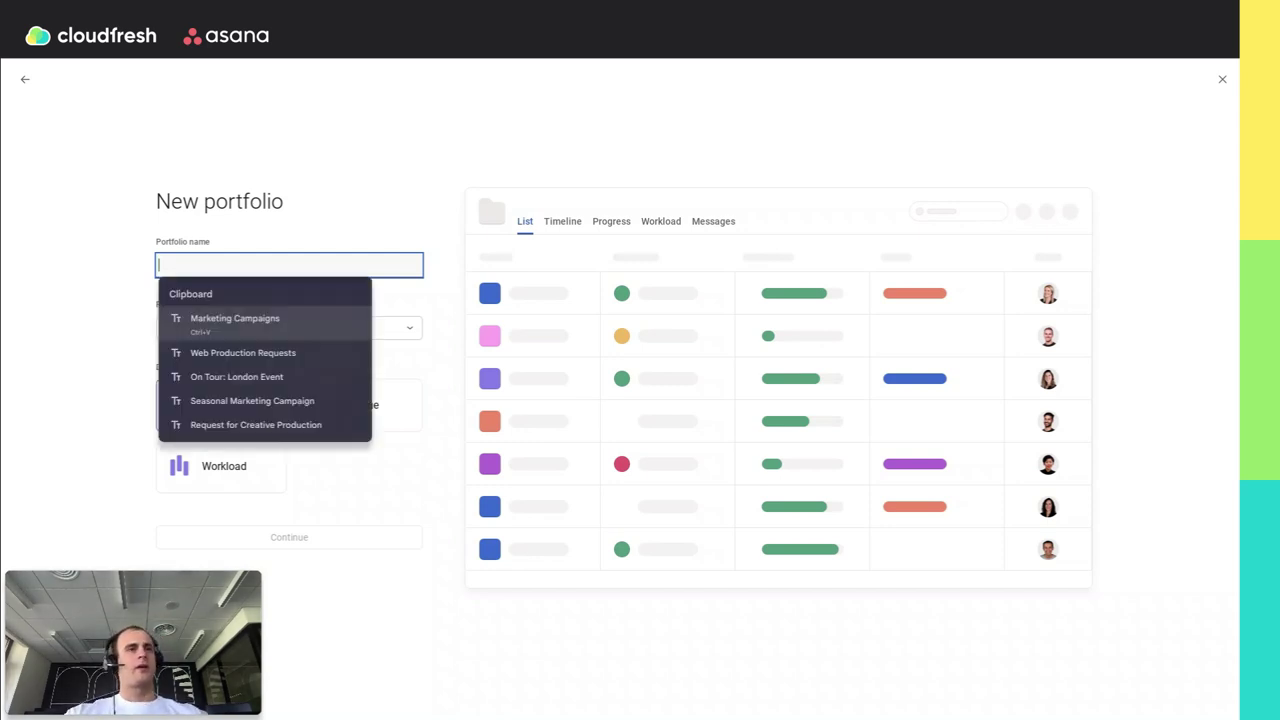
{"action": "left_click", "coordinate": [300, 318]}
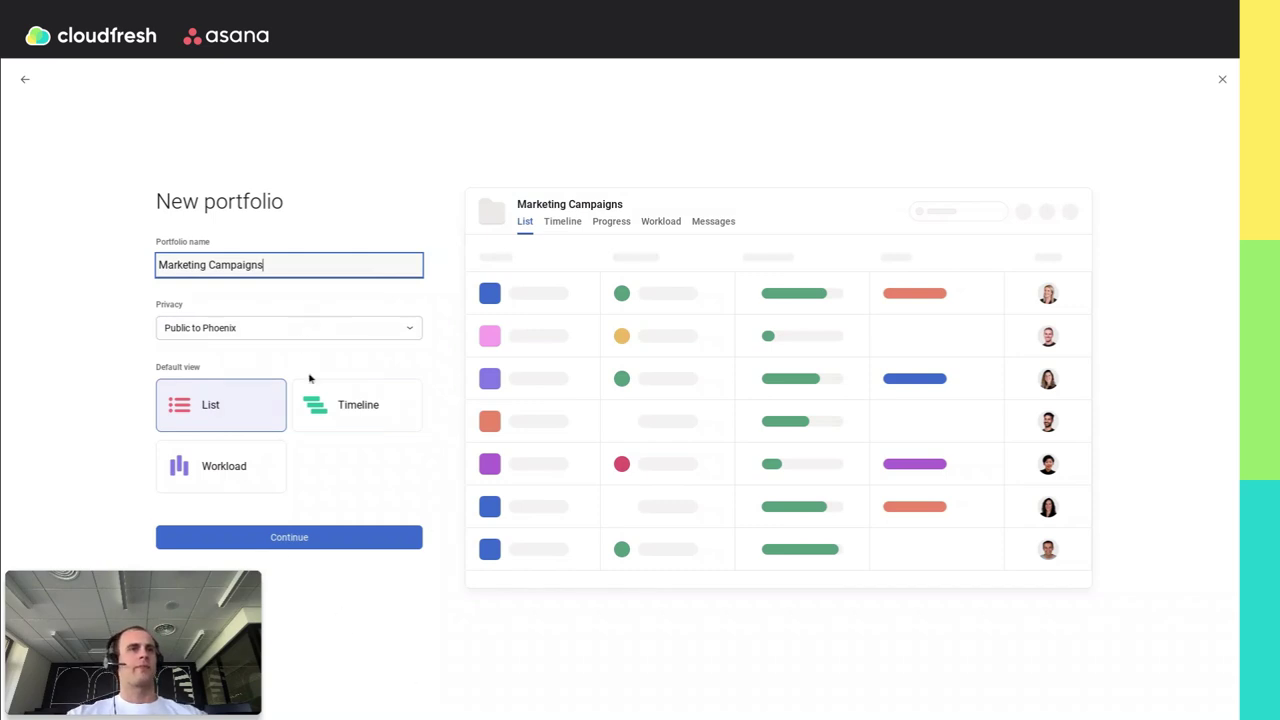
{"action": "left_click", "coordinate": [357, 543]}
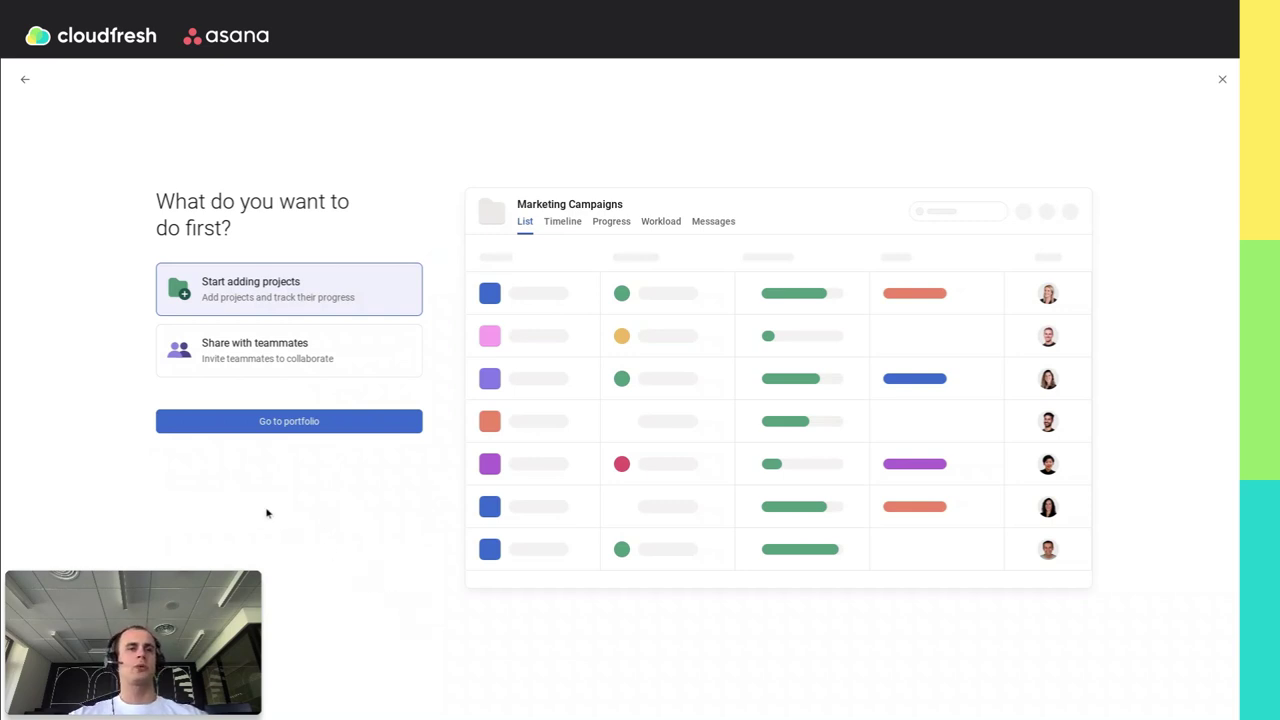
{"action": "left_click", "coordinate": [269, 428]}
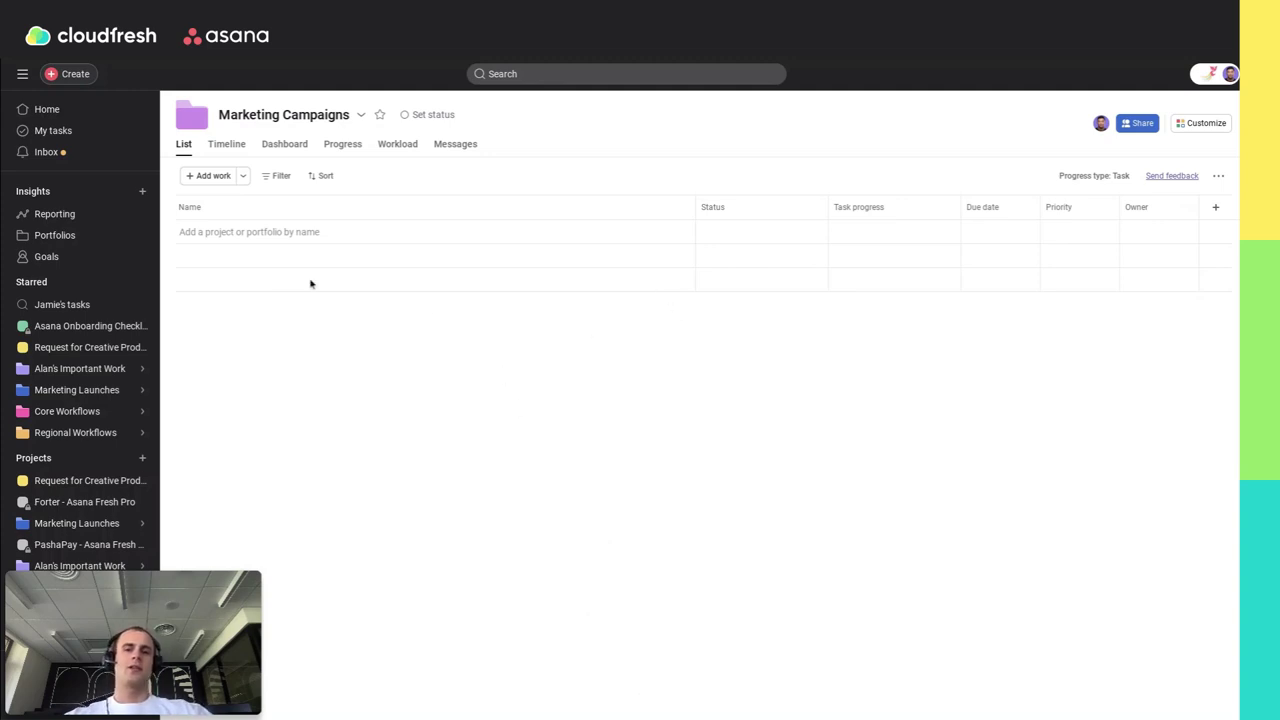
Add the existing projects "Web Production Requests" and "On Tour: London Event" to the Marketing Campaigns portfolio
{"action": "left_click", "coordinate": [212, 176]}
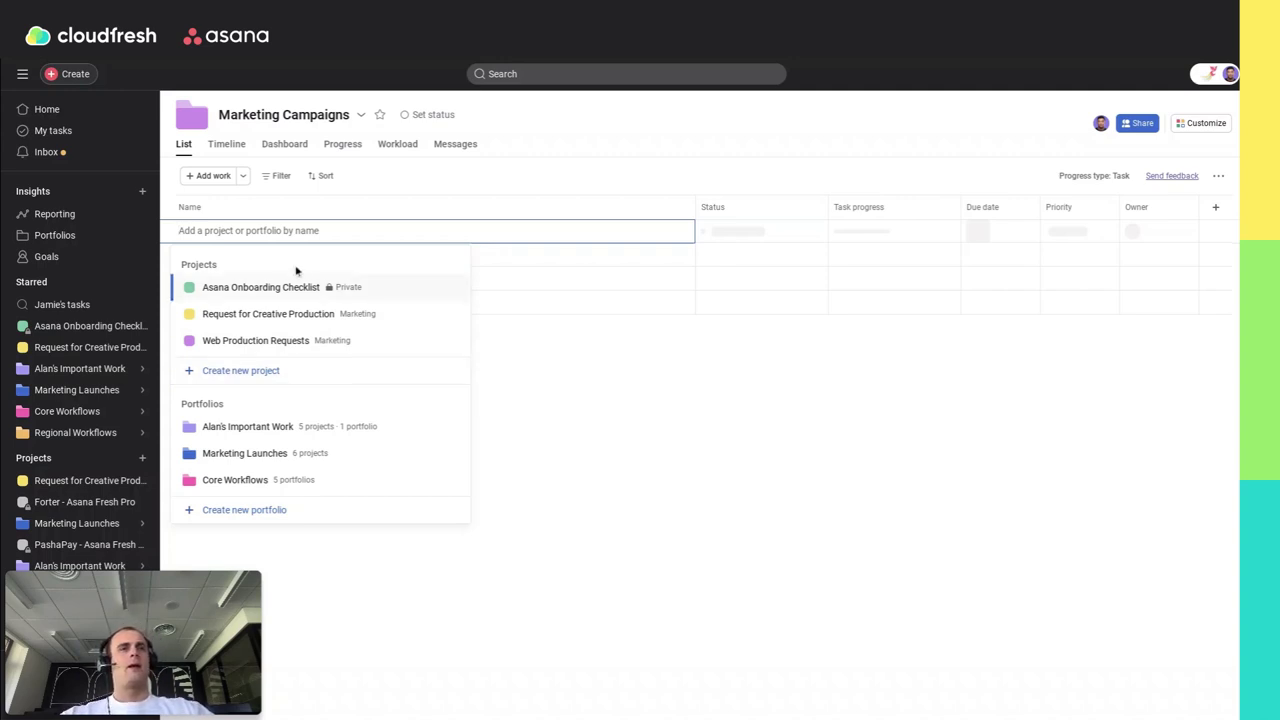
{"action": "key", "text": "super+v"}
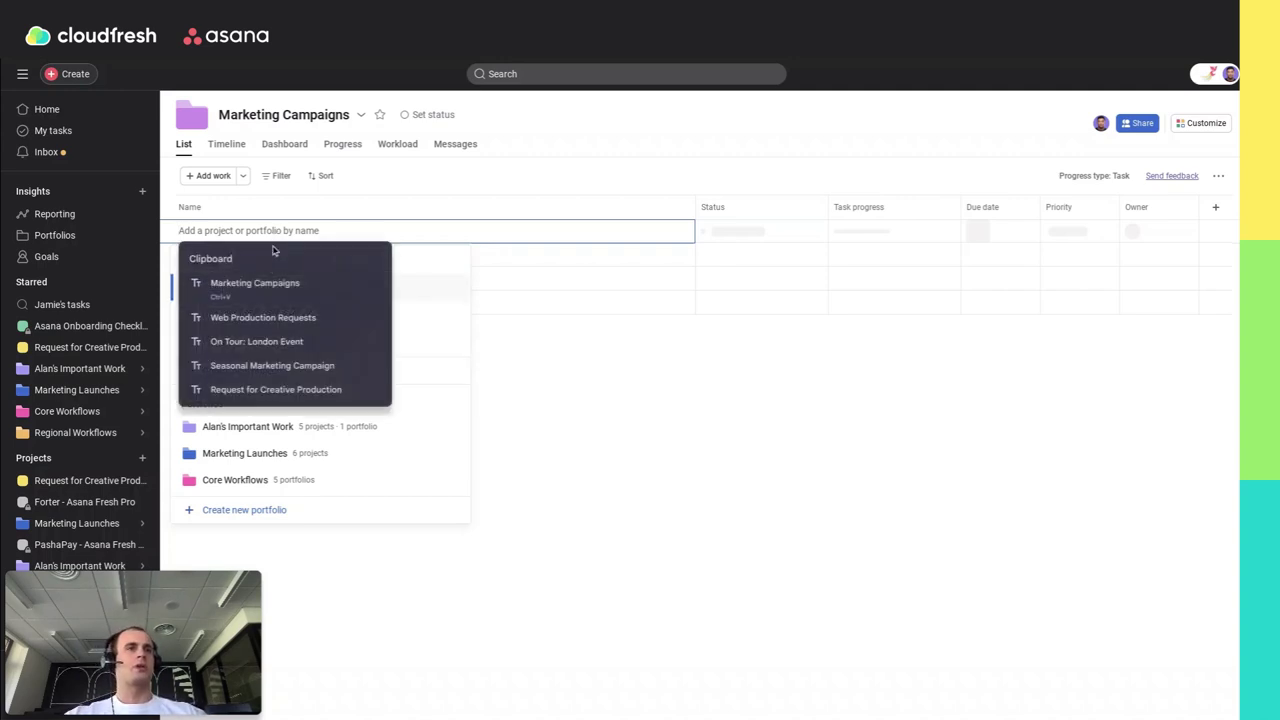
{"action": "left_click", "coordinate": [265, 318]}
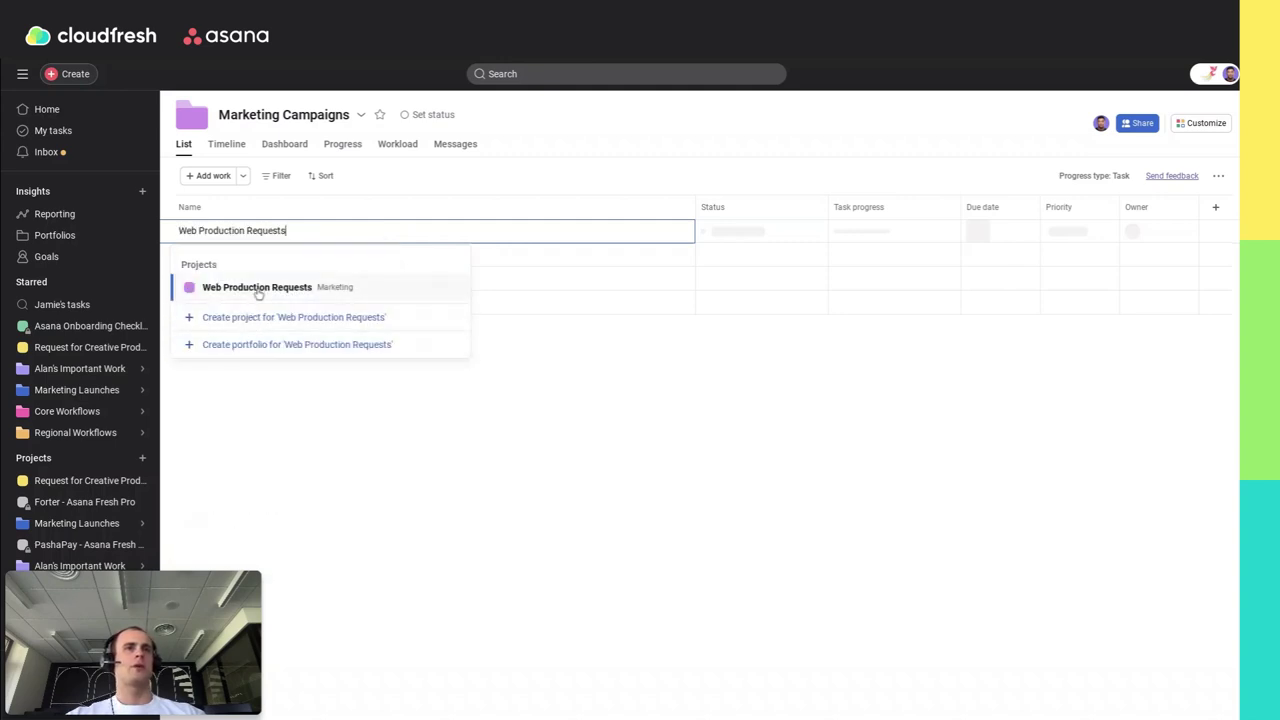
{"action": "left_click", "coordinate": [260, 288]}
{"action": "left_click", "coordinate": [210, 176]}
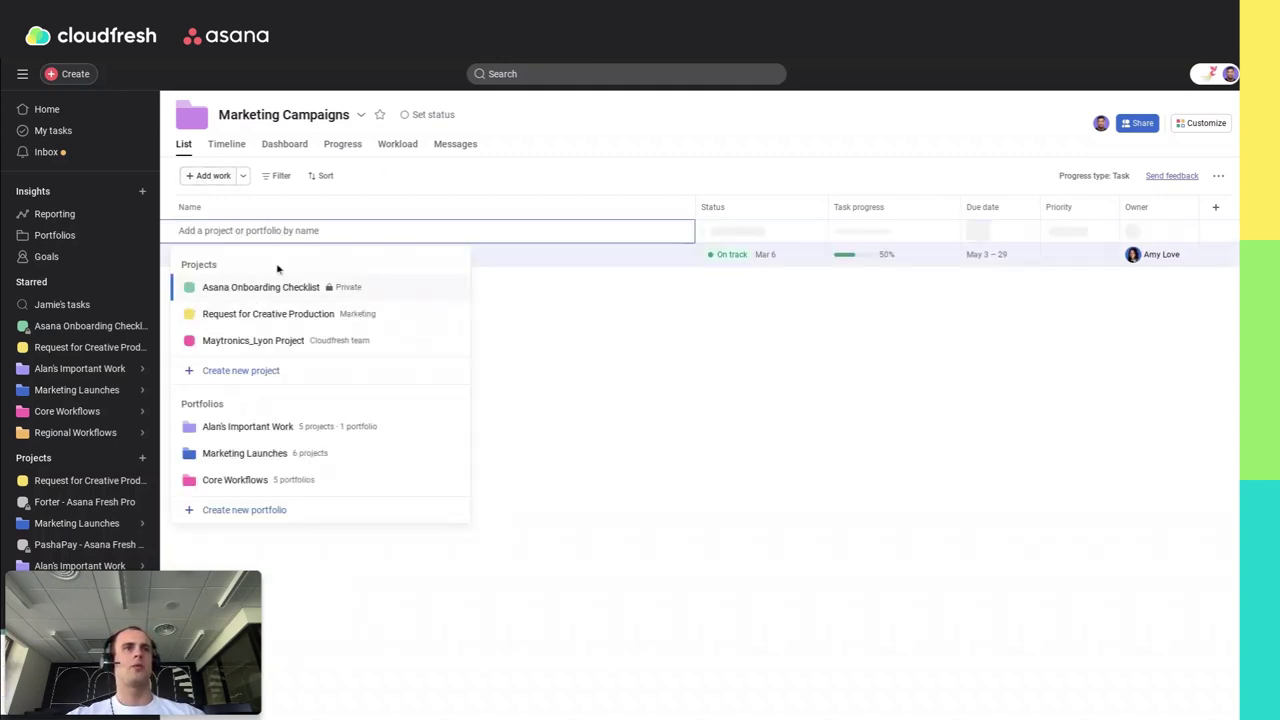
{"action": "key", "text": "super+v"}
{"action": "left_click", "coordinate": [257, 342]}
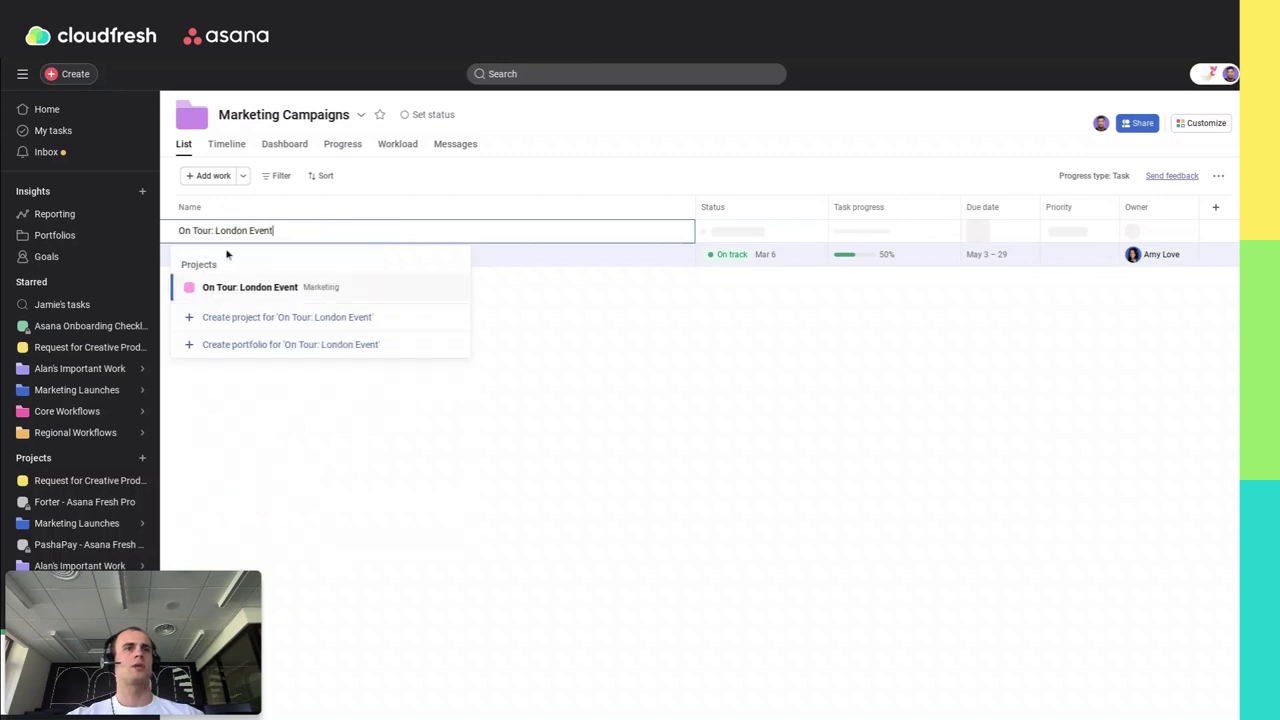
{"action": "left_click", "coordinate": [260, 287]}
Add the existing projects "Seasonal Marketing Campaign" and "Request for Creative Production" to the portfolio
{"action": "left_click", "coordinate": [210, 176]}
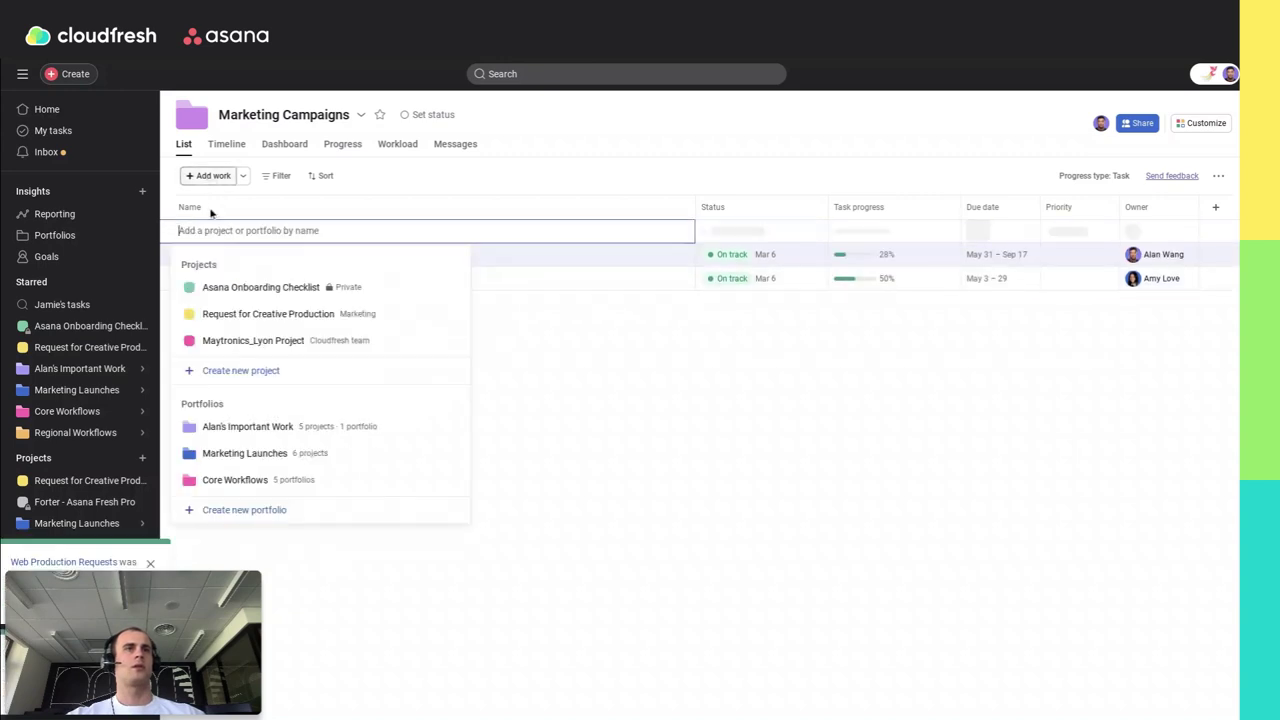
{"action": "key", "text": "super+v"}
{"action": "left_click", "coordinate": [275, 366]}
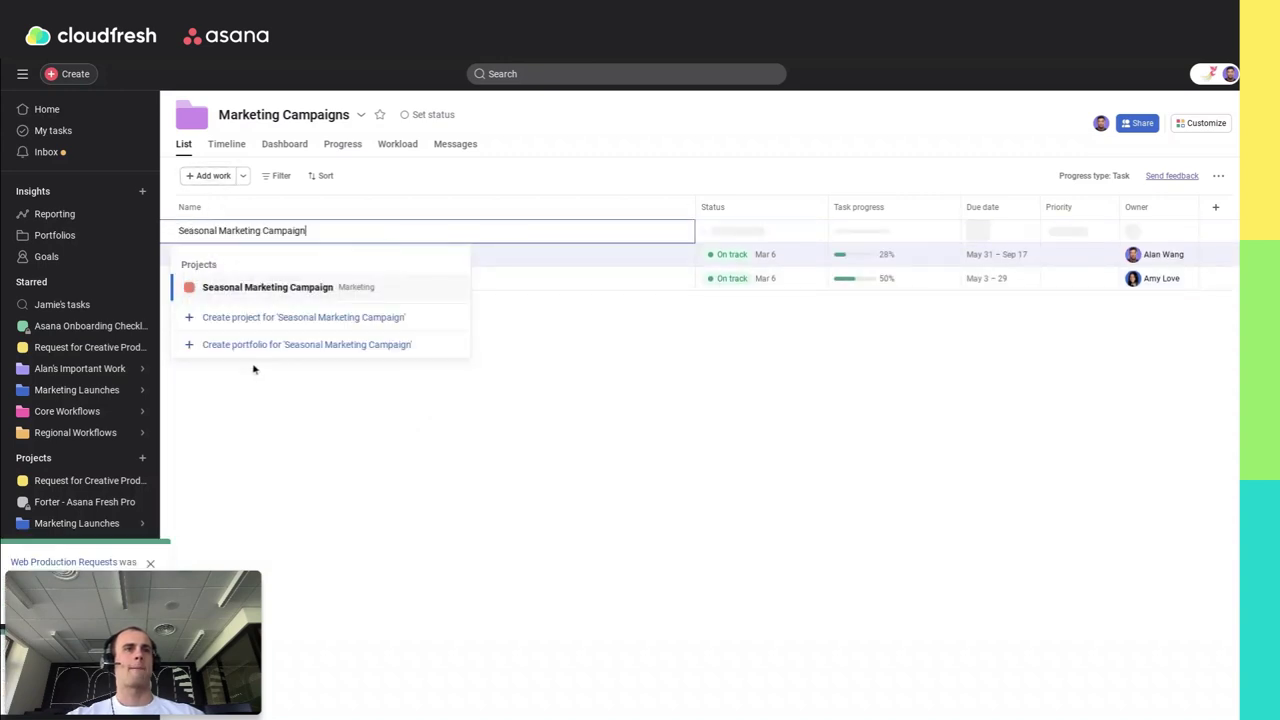
{"action": "left_click", "coordinate": [272, 292]}
{"action": "left_click", "coordinate": [210, 176]}
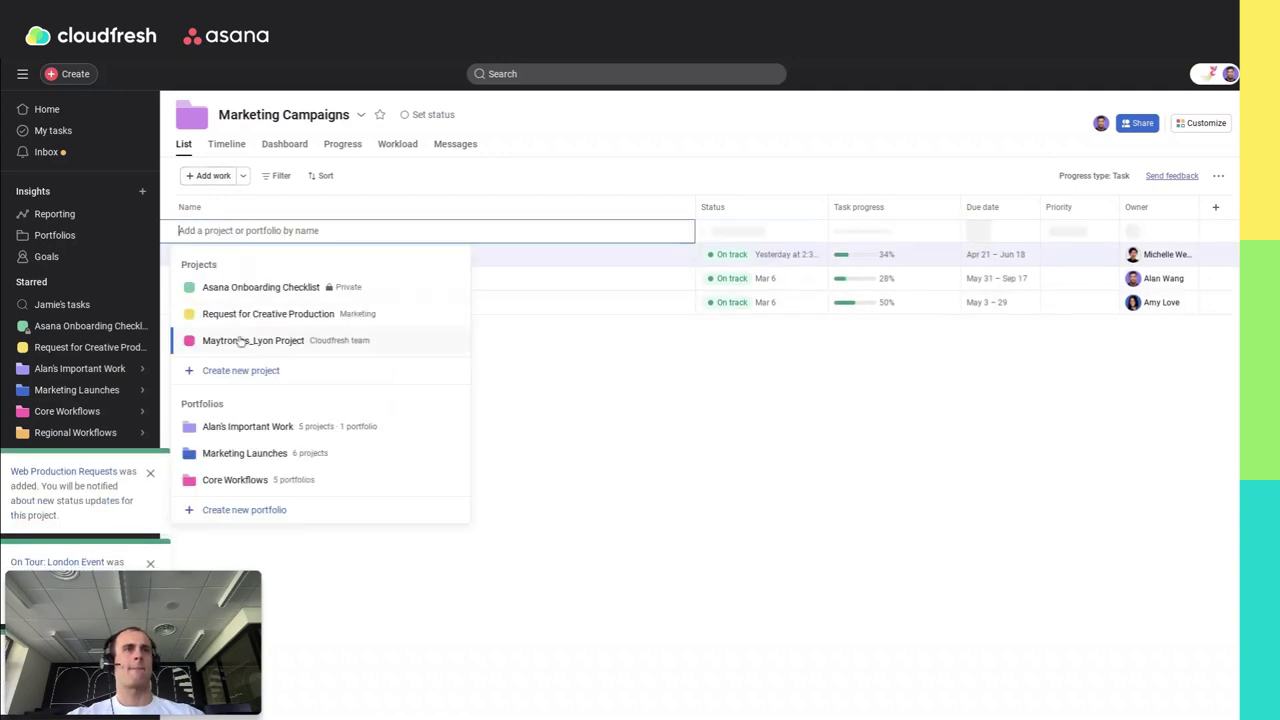
{"action": "key", "text": "super+v"}
{"action": "left_click", "coordinate": [255, 389]}
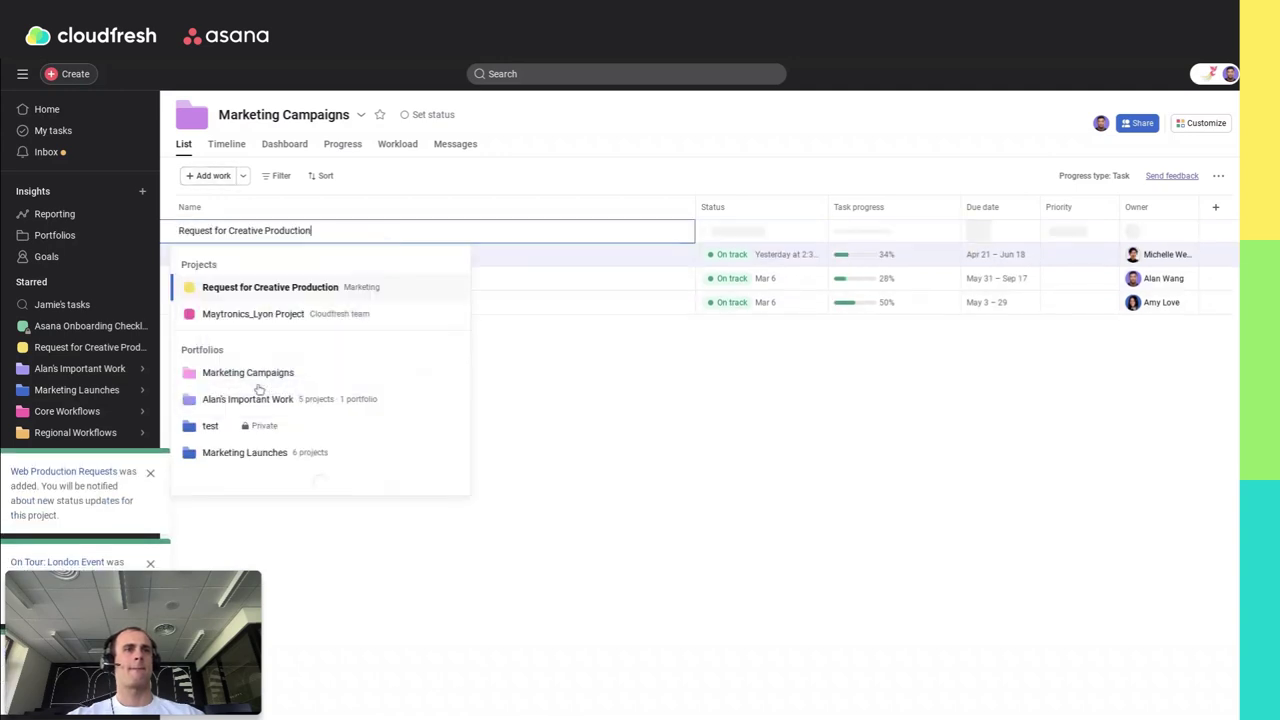
{"action": "left_click", "coordinate": [274, 289]}
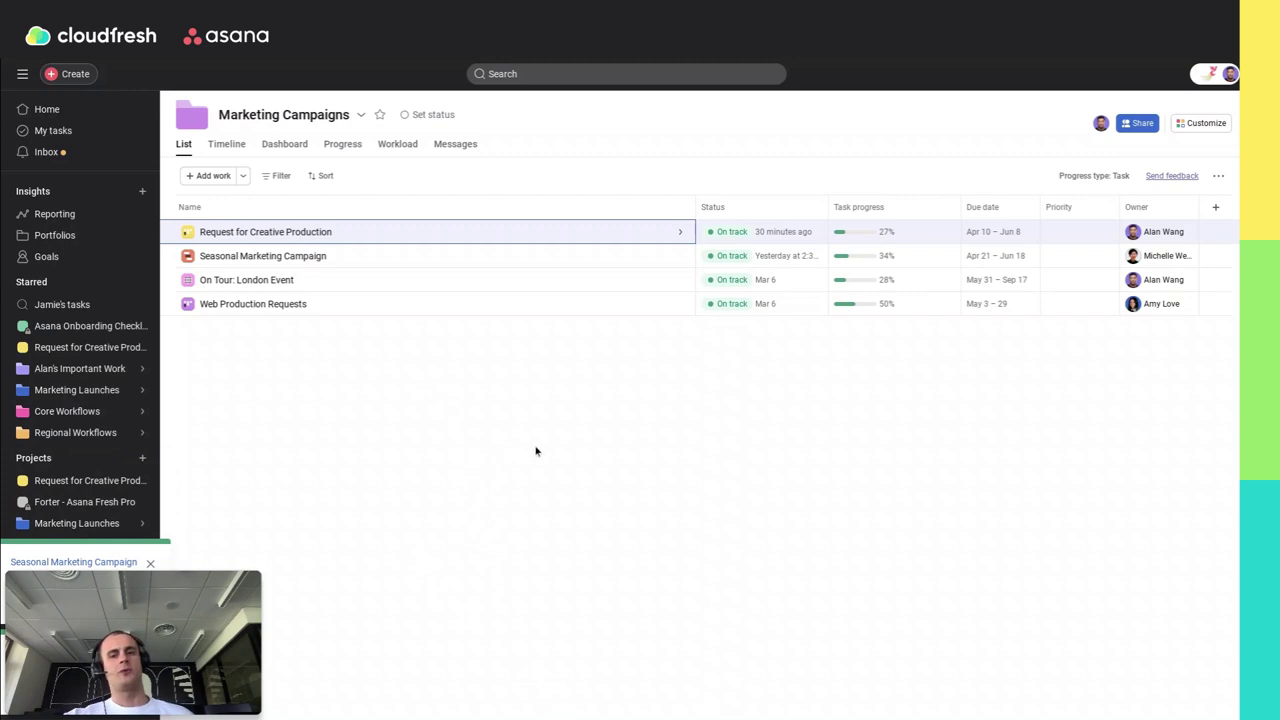
{"action": "left_click", "coordinate": [489, 410]}
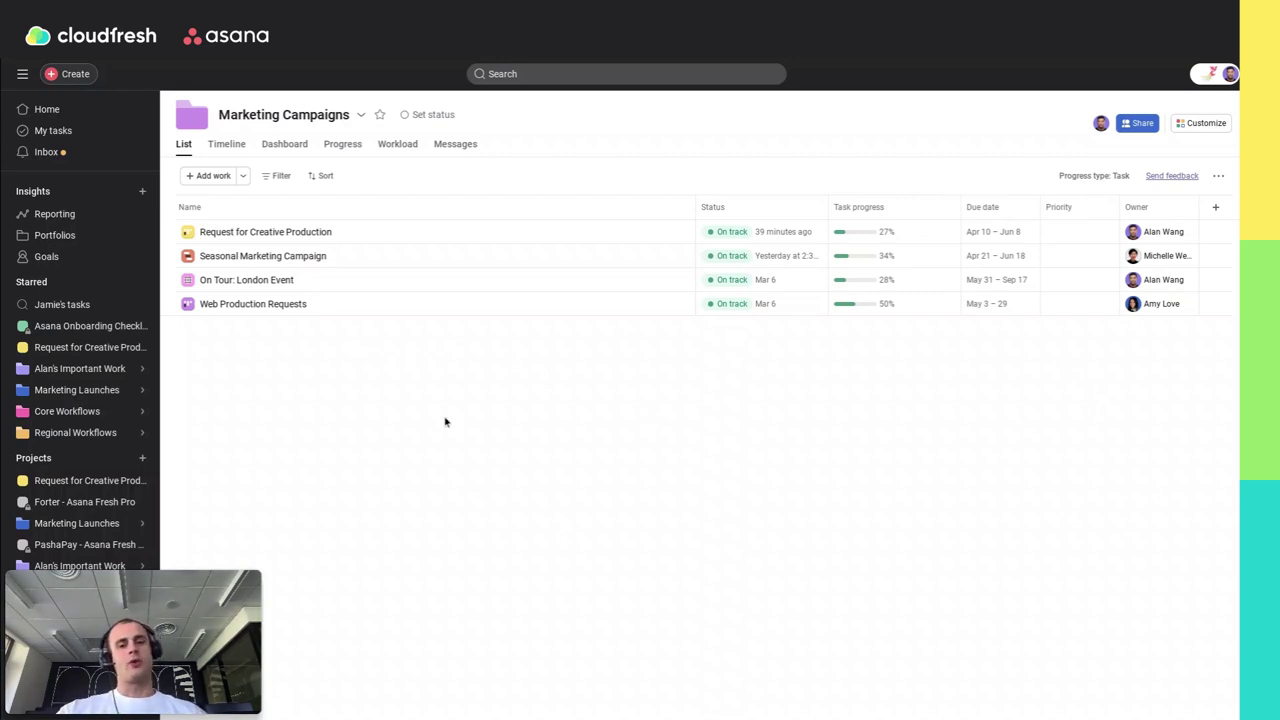
Examine the project date ranges and milestones on the portfolio's timeline
{"action": "left_click", "coordinate": [238, 145]}
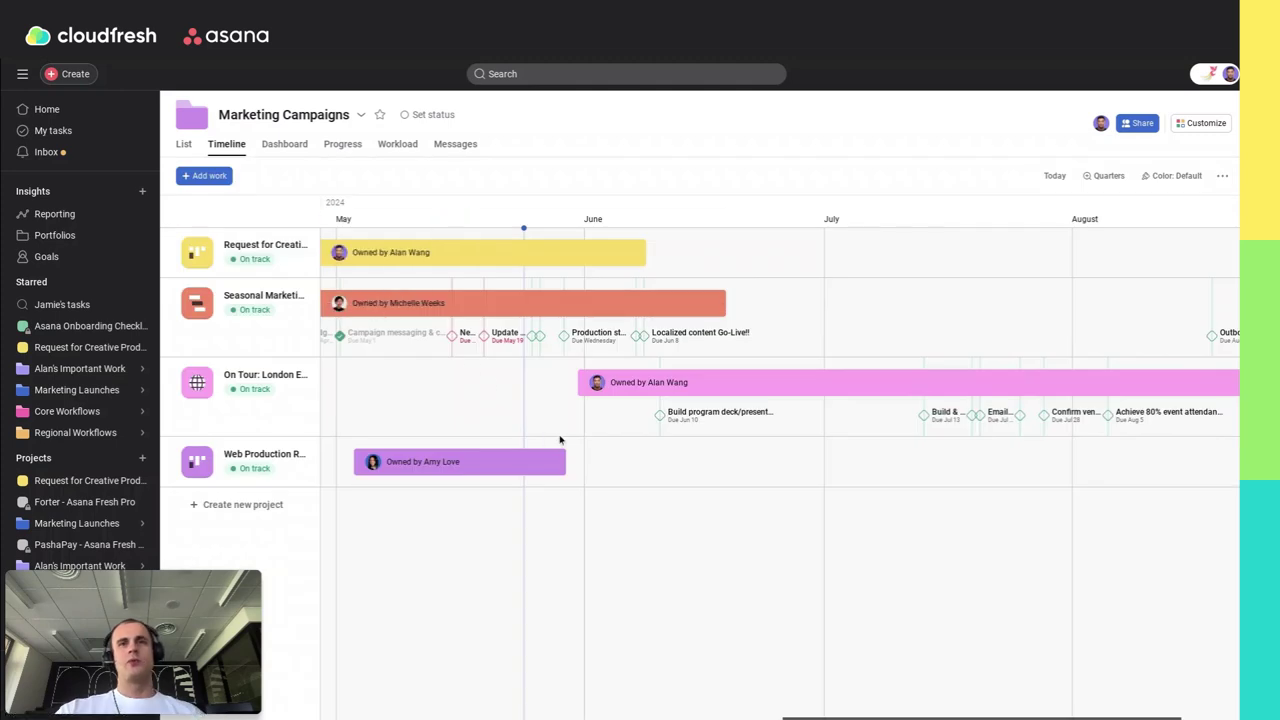
{"action": "scroll", "coordinate": [641, 554], "scroll_direction": "left", "scroll_amount": 5}
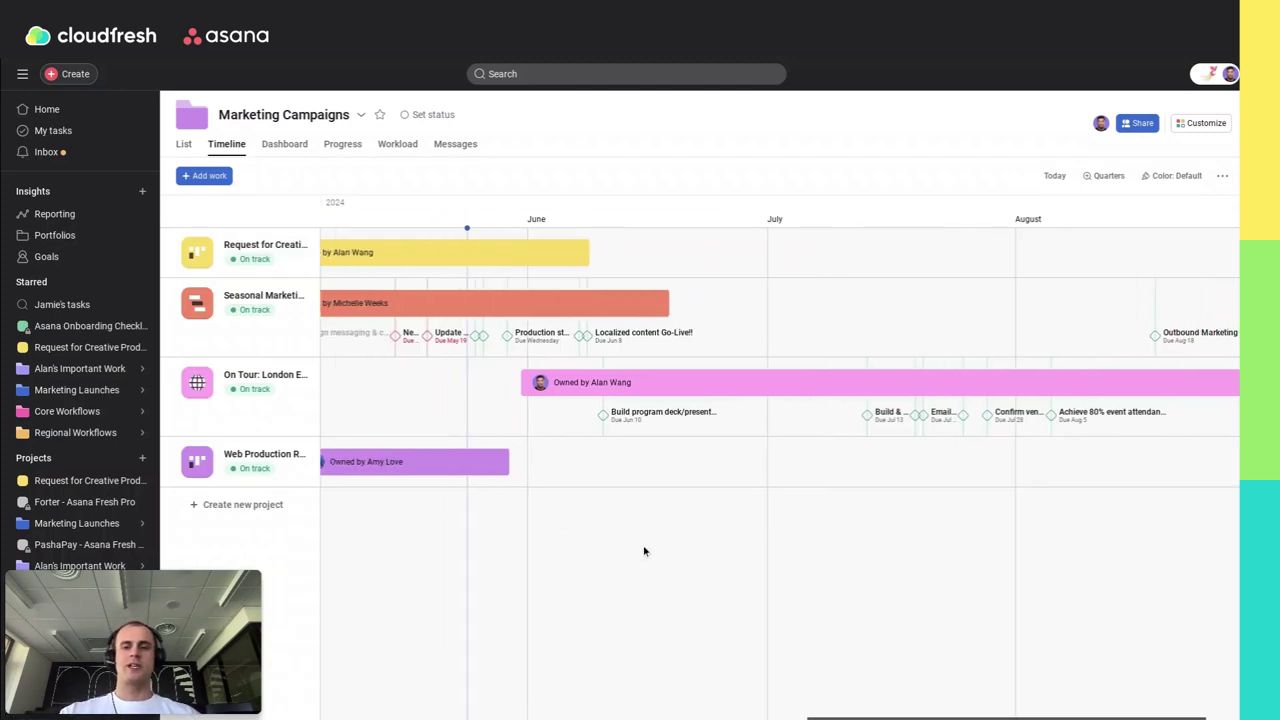
{"action": "scroll", "coordinate": [649, 425], "scroll_direction": "left", "scroll_amount": 2}
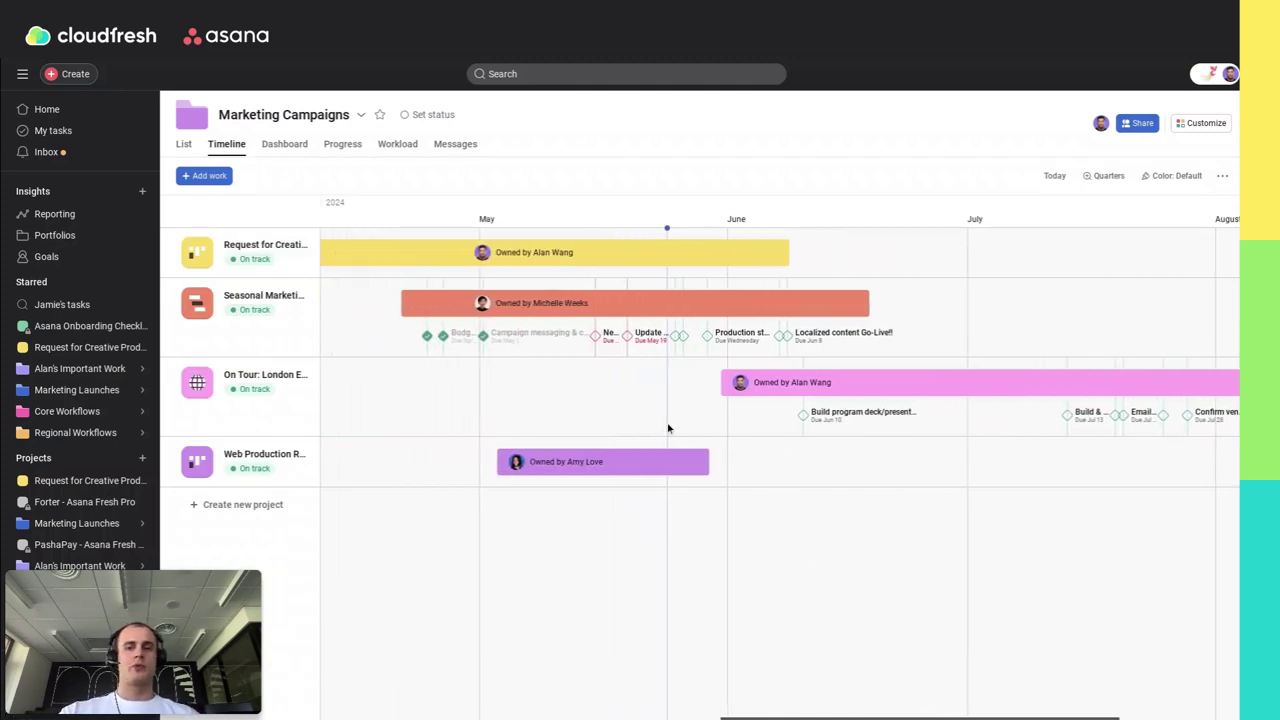
{"action": "scroll", "coordinate": [669, 428], "scroll_direction": "right", "scroll_amount": 5}
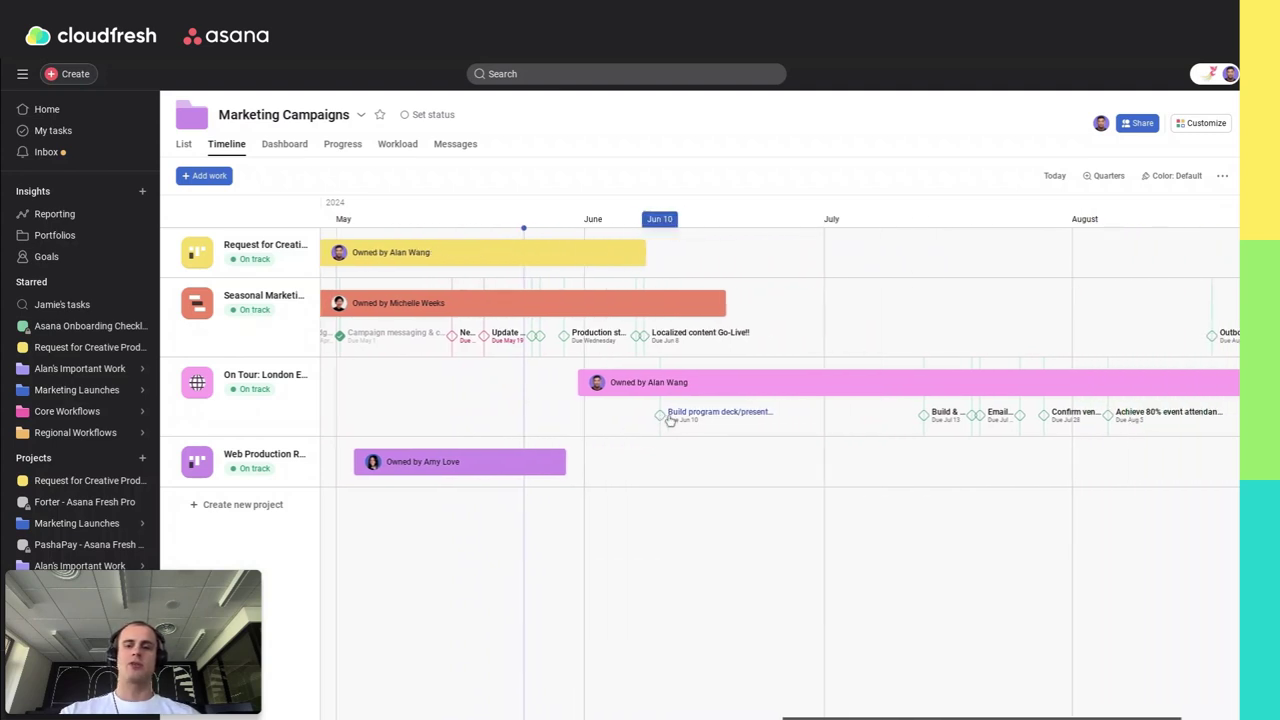
{"action": "scroll", "coordinate": [620, 280], "scroll_direction": "left", "scroll_amount": 1}
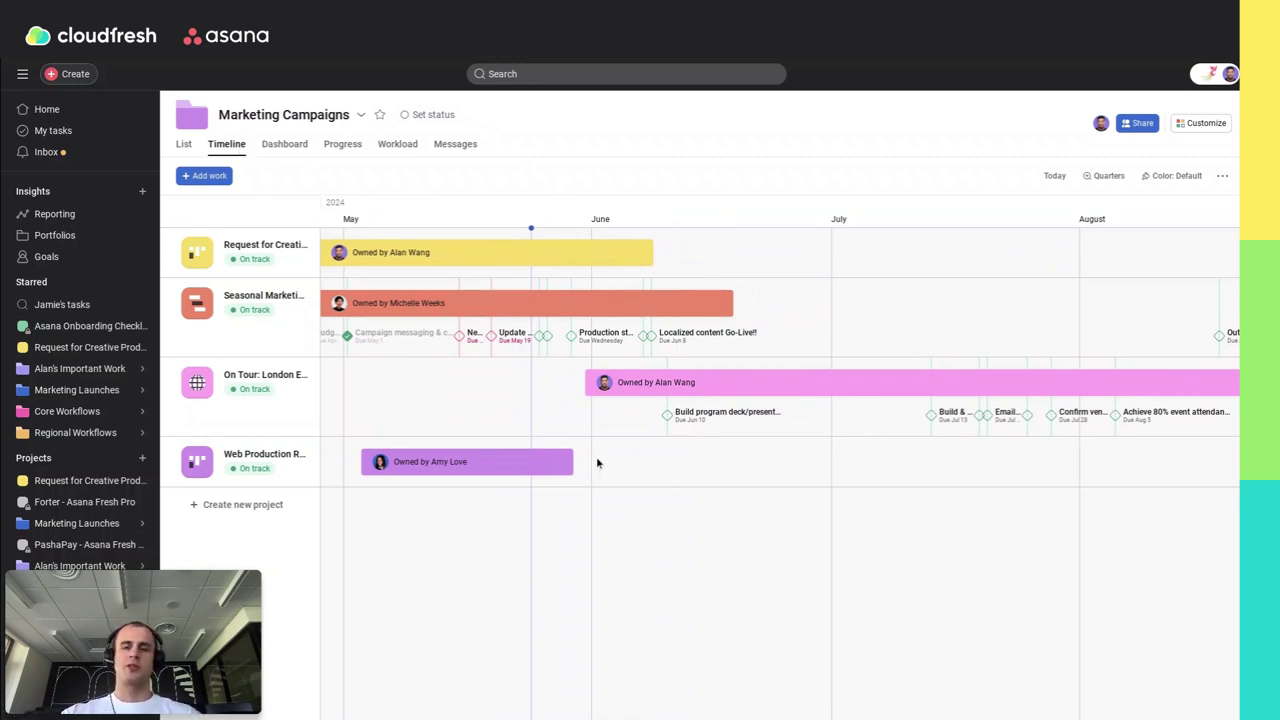
{"action": "scroll", "coordinate": [596, 456], "scroll_direction": "right", "scroll_amount": 1}
{"action": "scroll", "coordinate": [644, 429], "scroll_direction": "left", "scroll_amount": 3}
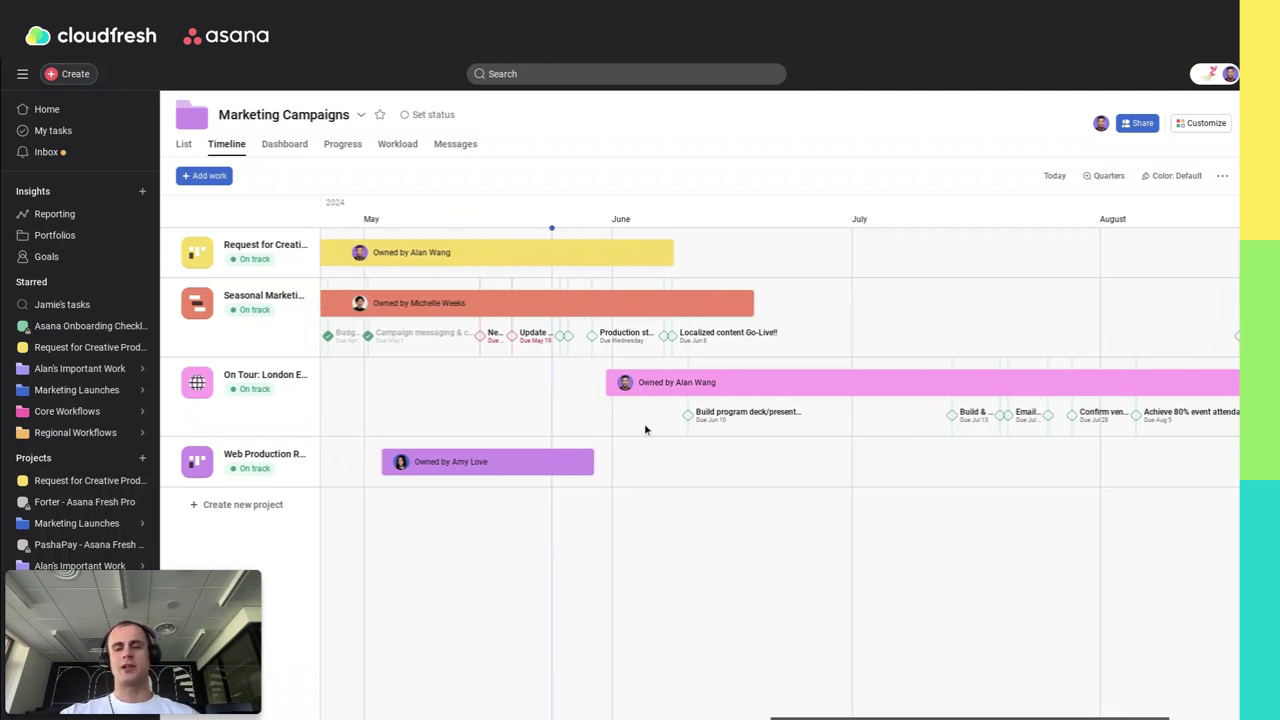
{"action": "scroll", "coordinate": [644, 423], "scroll_direction": "right", "scroll_amount": 4}
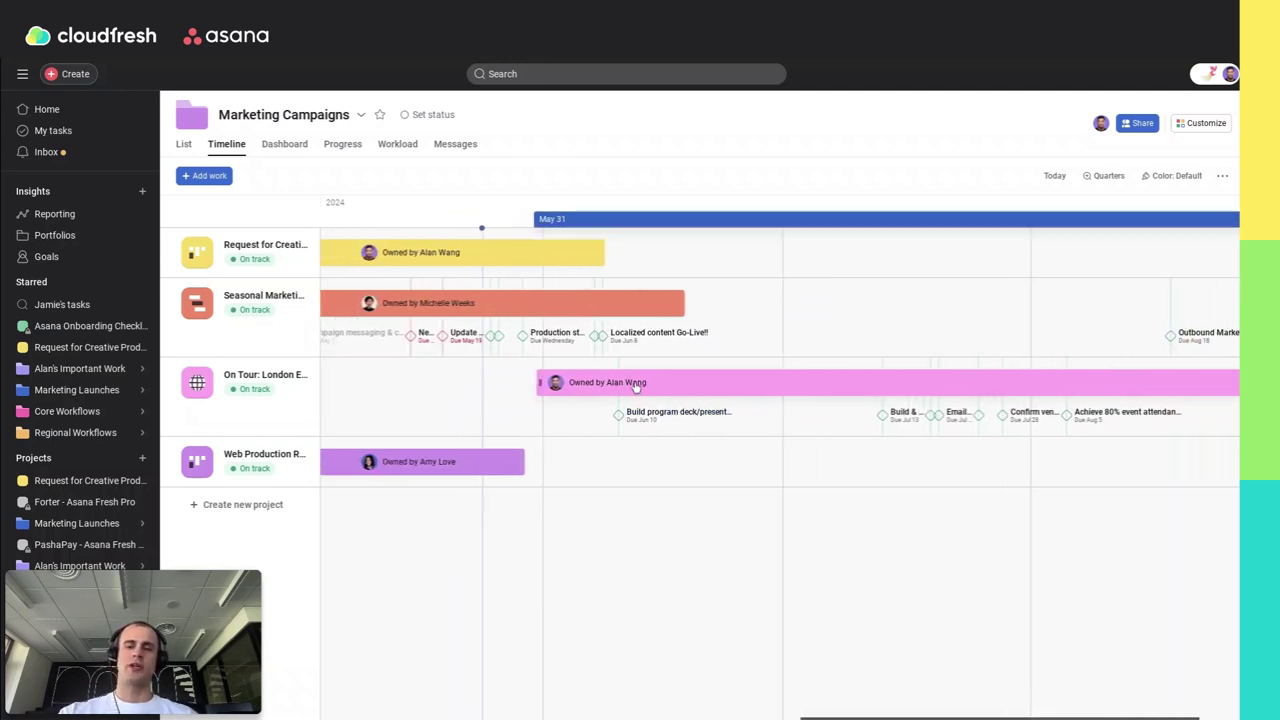
View the details of the "Build program deck/presentation" milestone in the On Tour: London Event project, then close them
{"action": "scroll", "coordinate": [636, 387], "scroll_direction": "left", "scroll_amount": 1}
{"action": "scroll", "coordinate": [575, 453], "scroll_direction": "right", "scroll_amount": 2}
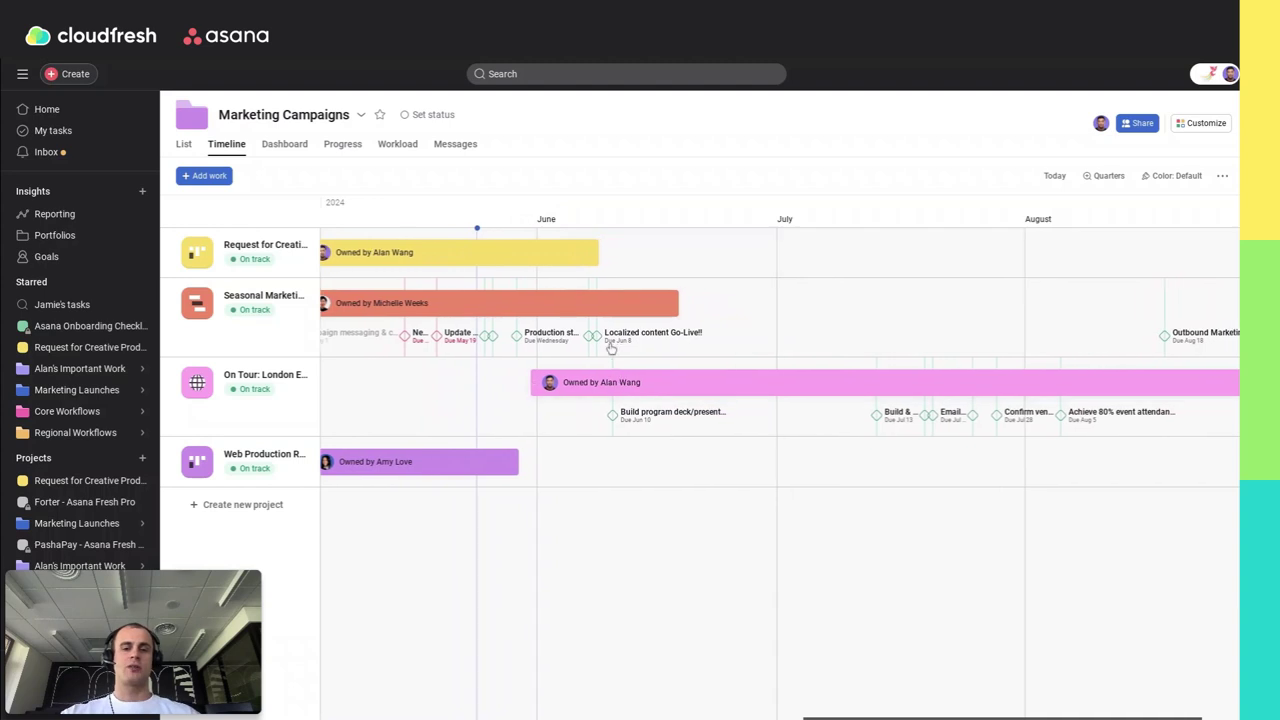
{"action": "left_click", "coordinate": [607, 419]}
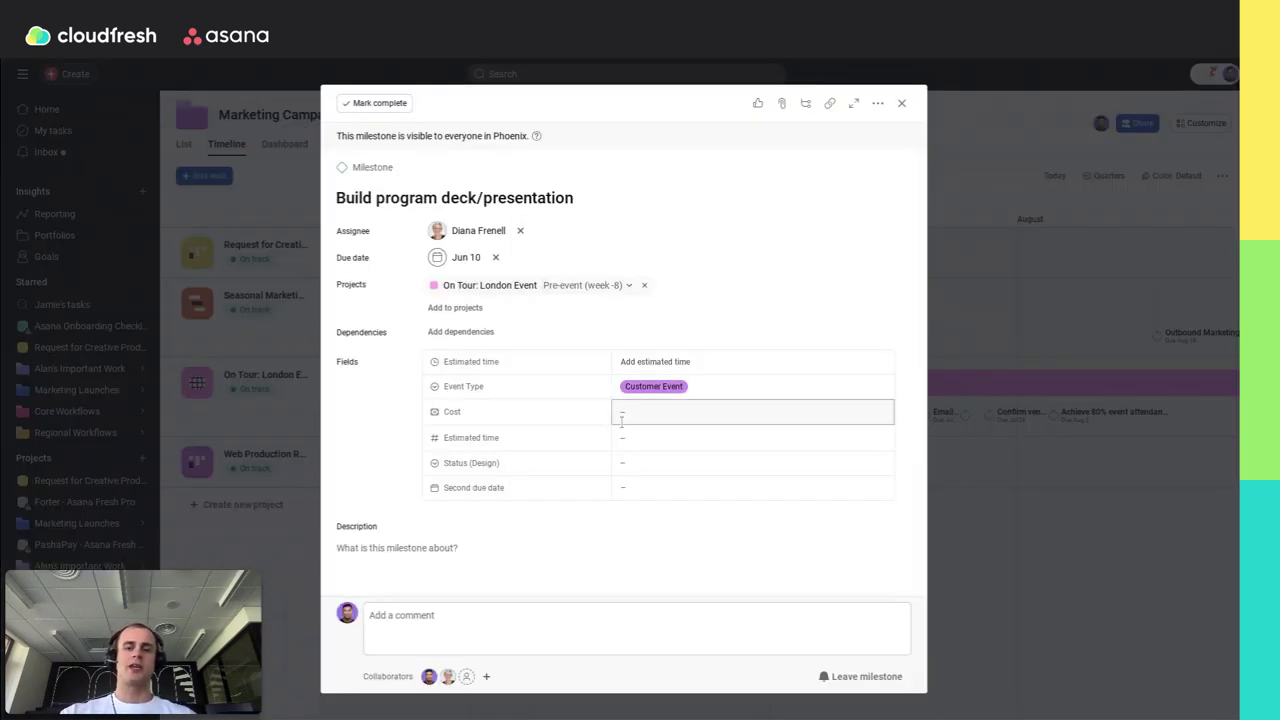
{"action": "left_click", "coordinate": [903, 104]}
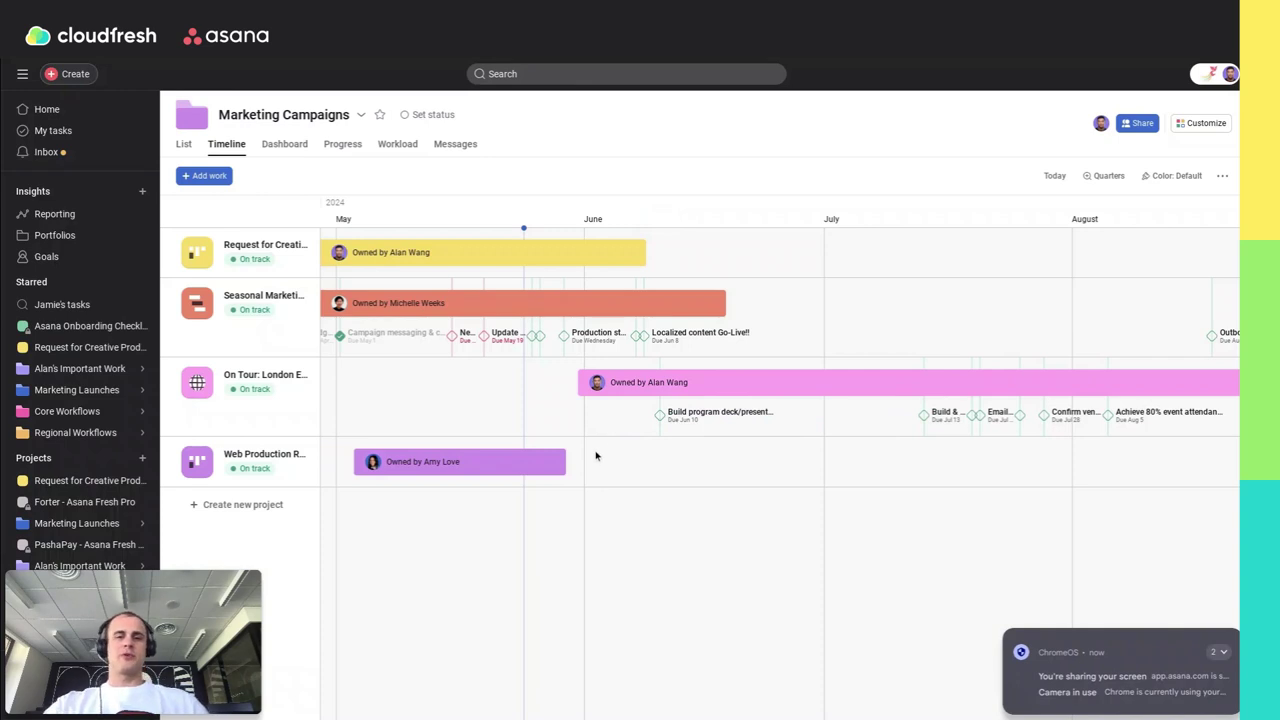
Examine the portfolio dashboard's task totals and its charts on project status, incomplete tasks and upcoming tasks
{"action": "left_click", "coordinate": [290, 152]}
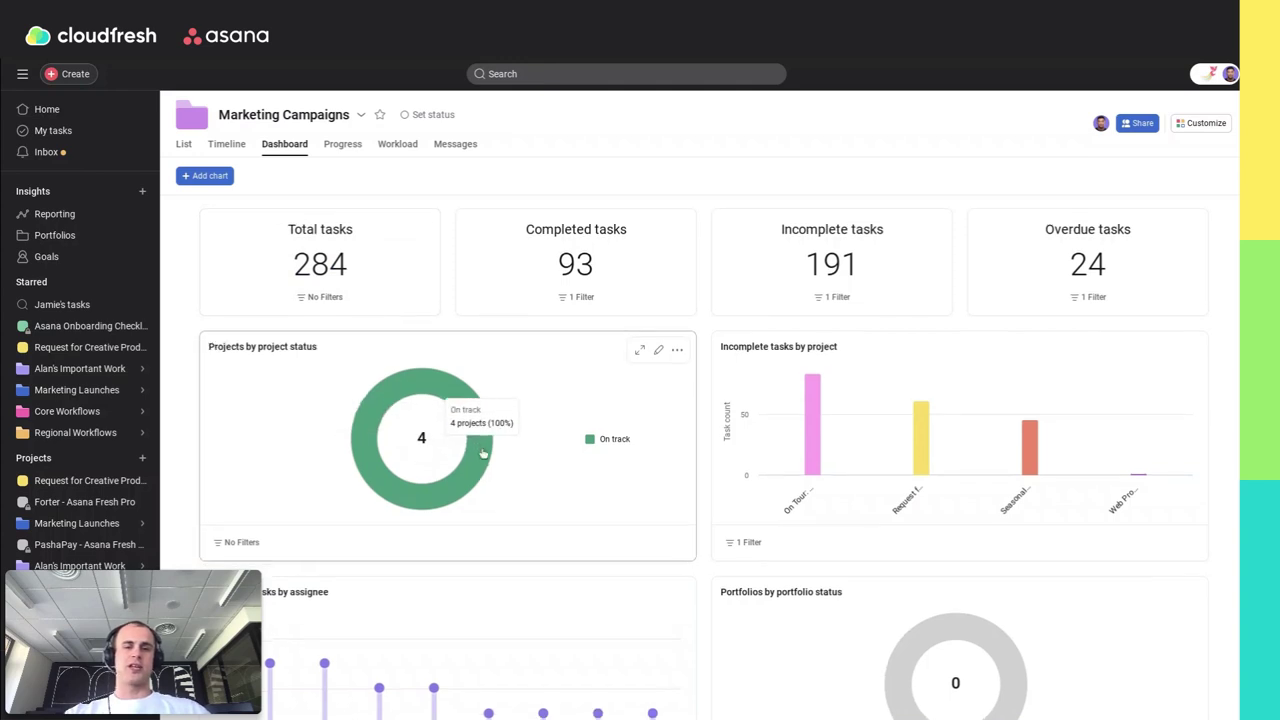
{"action": "scroll", "coordinate": [450, 450], "scroll_direction": "down", "scroll_amount": 2}
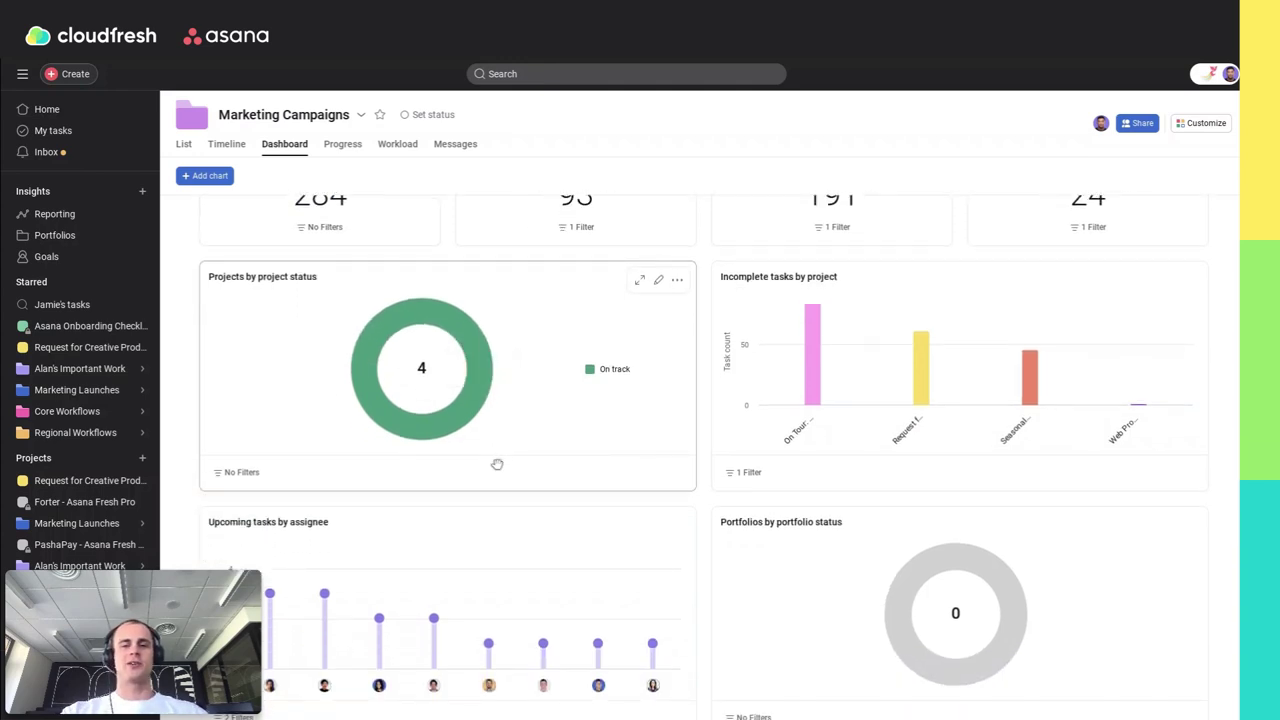
{"action": "scroll", "coordinate": [497, 464], "scroll_direction": "down", "scroll_amount": 1}
{"action": "scroll", "coordinate": [502, 466], "scroll_direction": "down", "scroll_amount": 1}
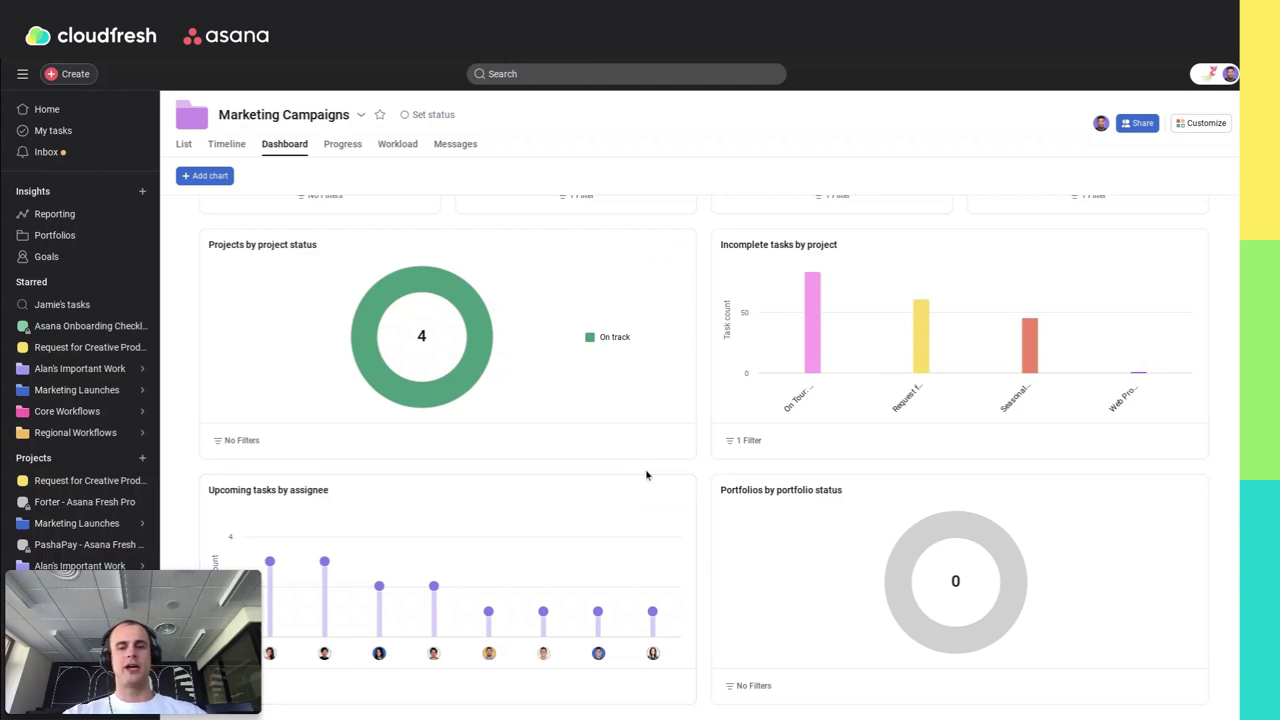
{"action": "scroll", "coordinate": [652, 451], "scroll_direction": "up", "scroll_amount": 1}
{"action": "scroll", "coordinate": [652, 451], "scroll_direction": "up", "scroll_amount": 3}
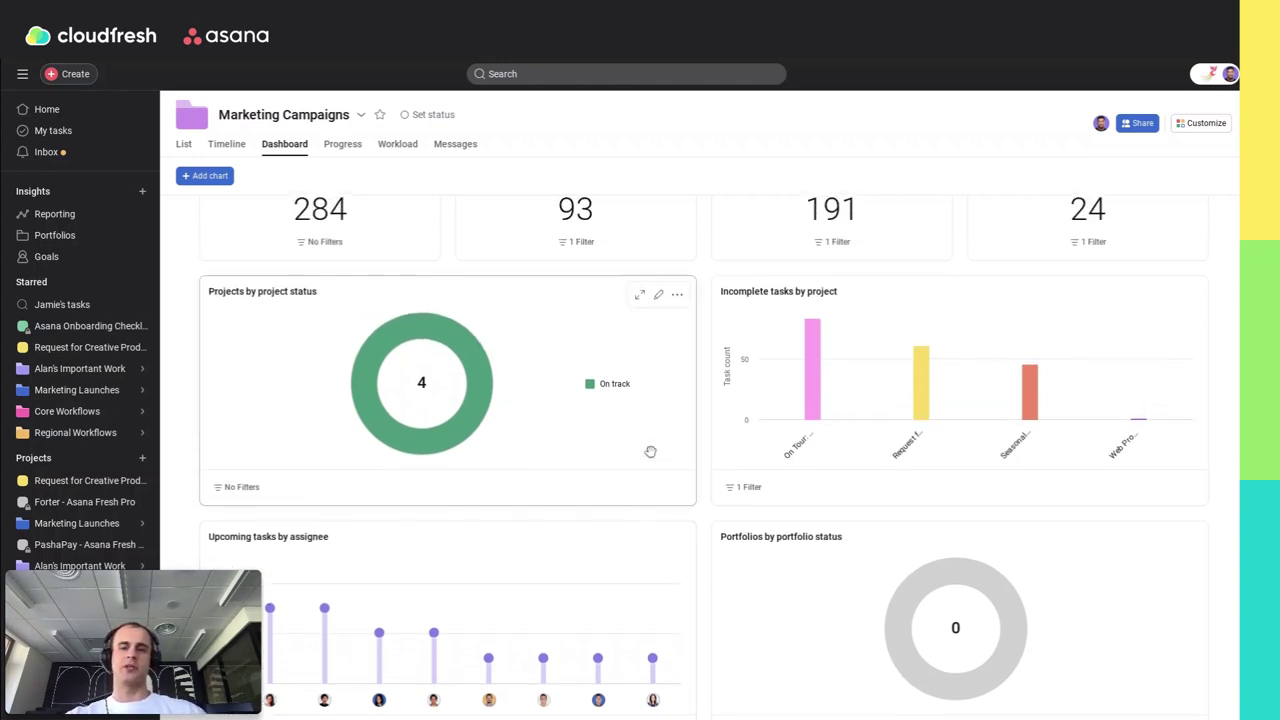
{"action": "scroll", "coordinate": [639, 447], "scroll_direction": "up", "scroll_amount": 2}
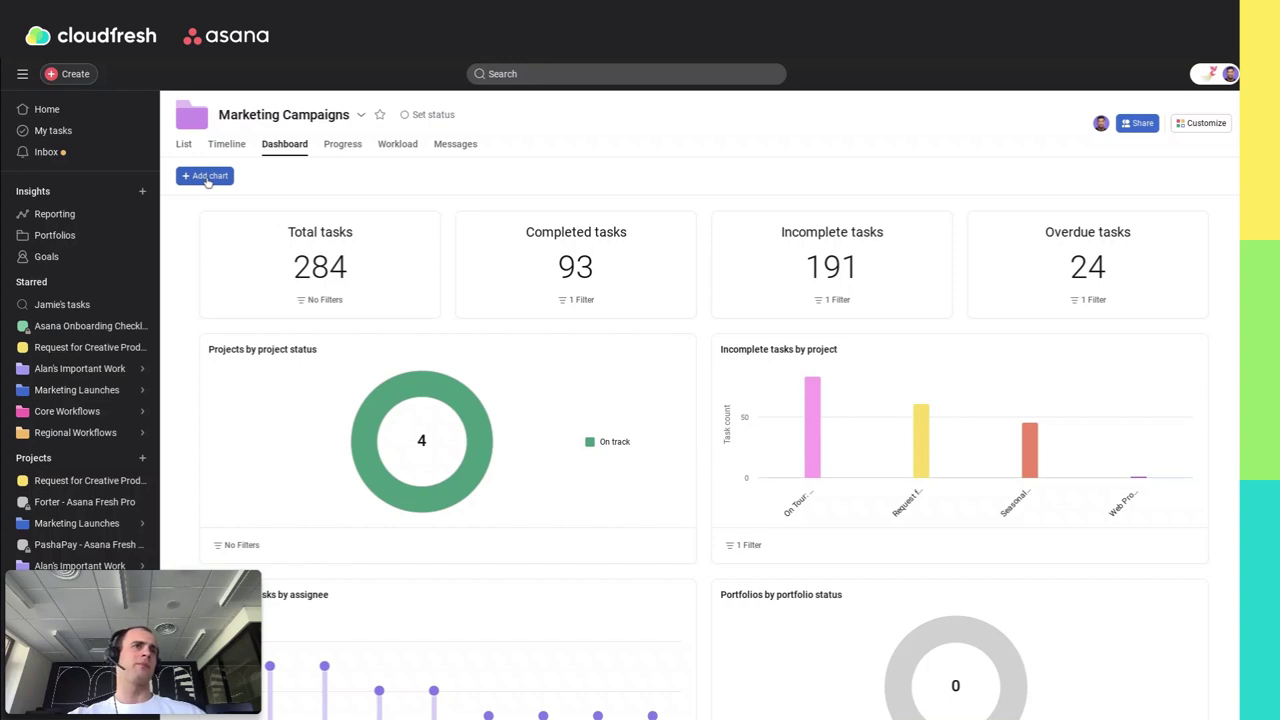
Examine the chart styles, report sources and filter options for a new dashboard chart, then discard the chart
{"action": "left_click", "coordinate": [209, 177]}
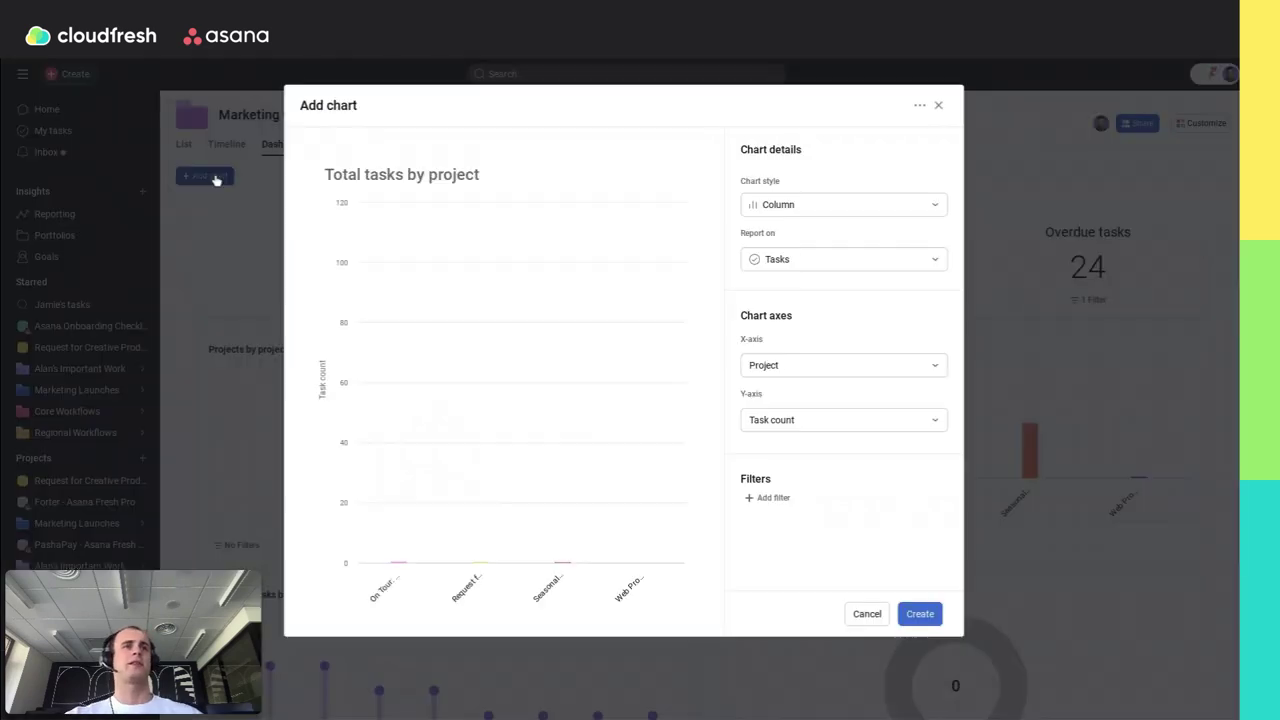
{"action": "left_click", "coordinate": [882, 210]}
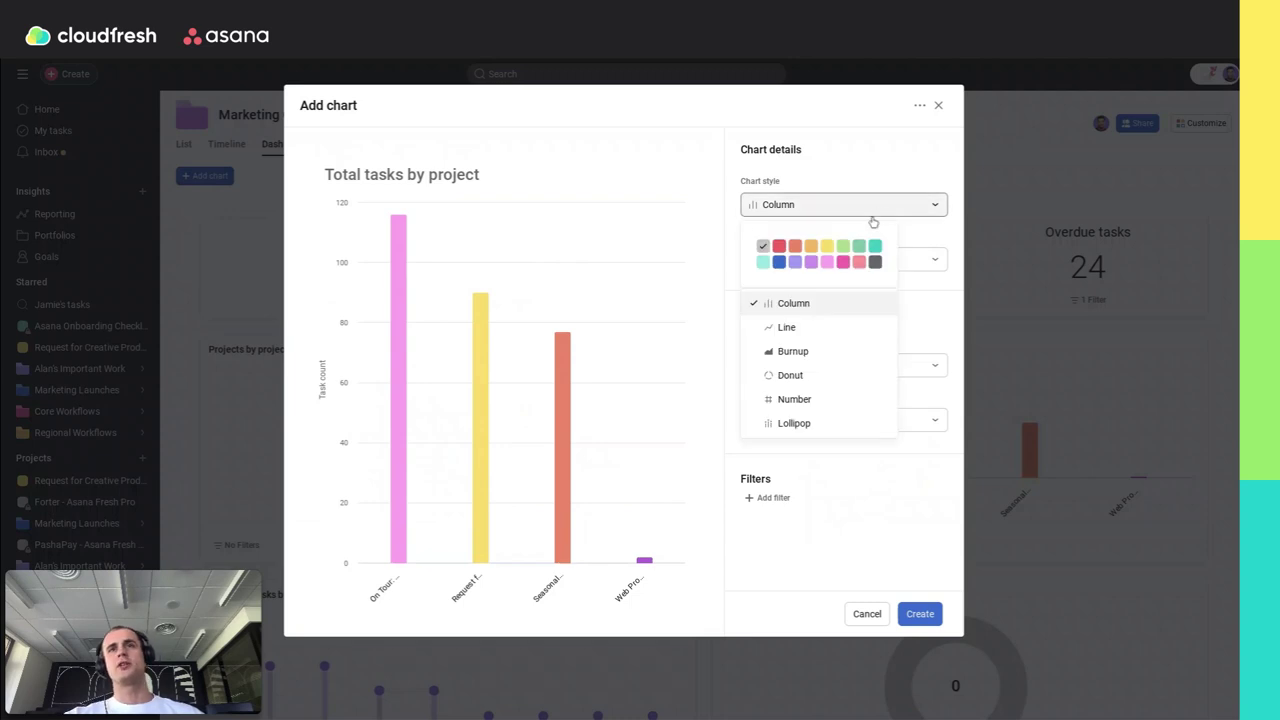
{"action": "left_click", "coordinate": [908, 300]}
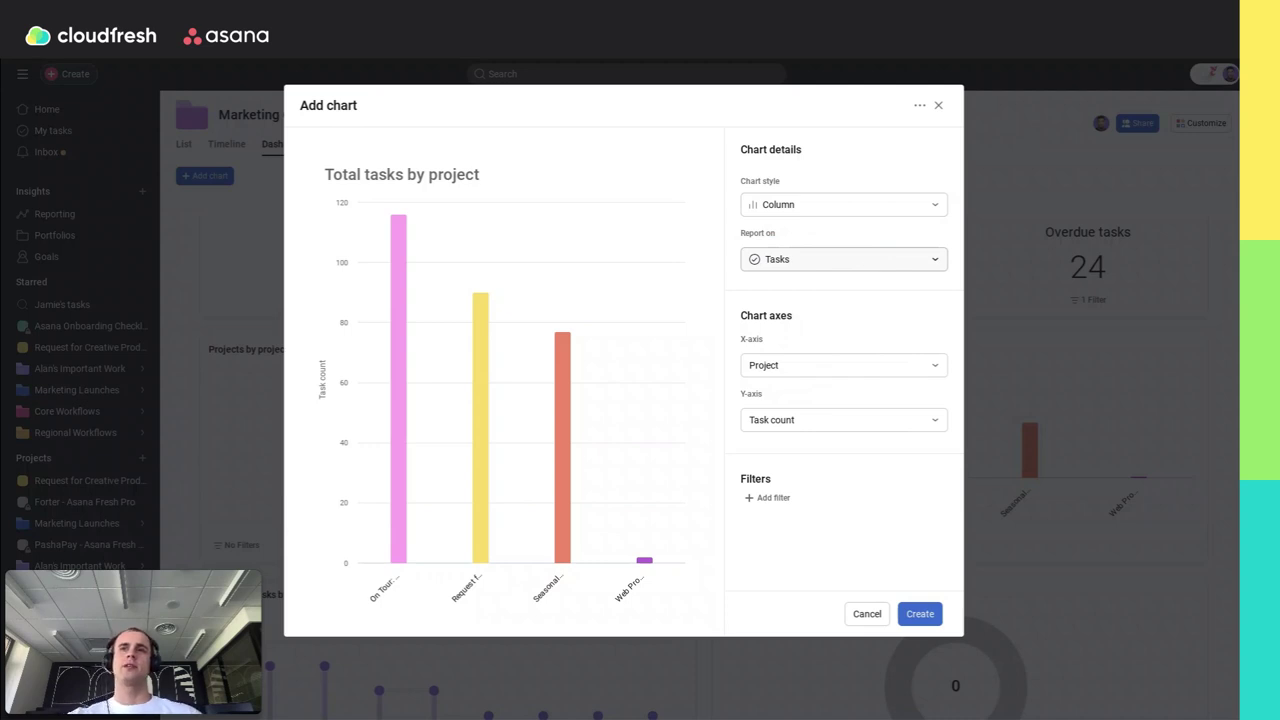
{"action": "left_click", "coordinate": [860, 259]}
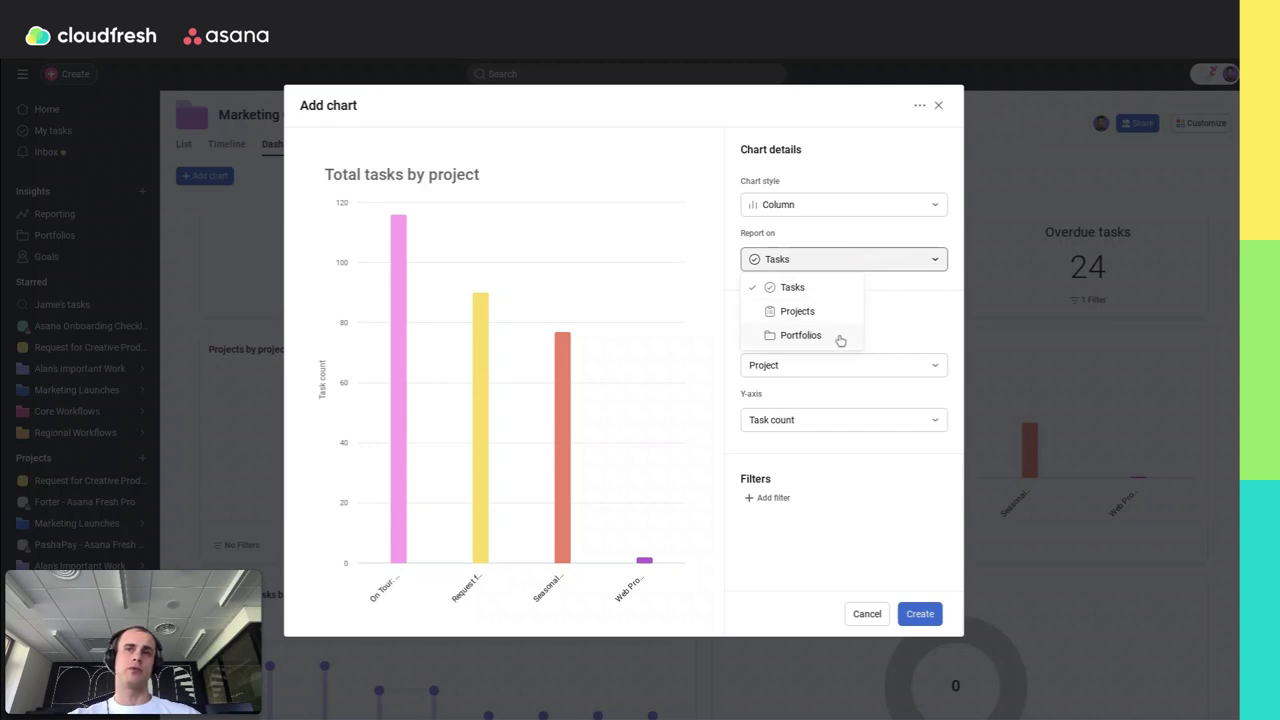
{"action": "left_click", "coordinate": [884, 326]}
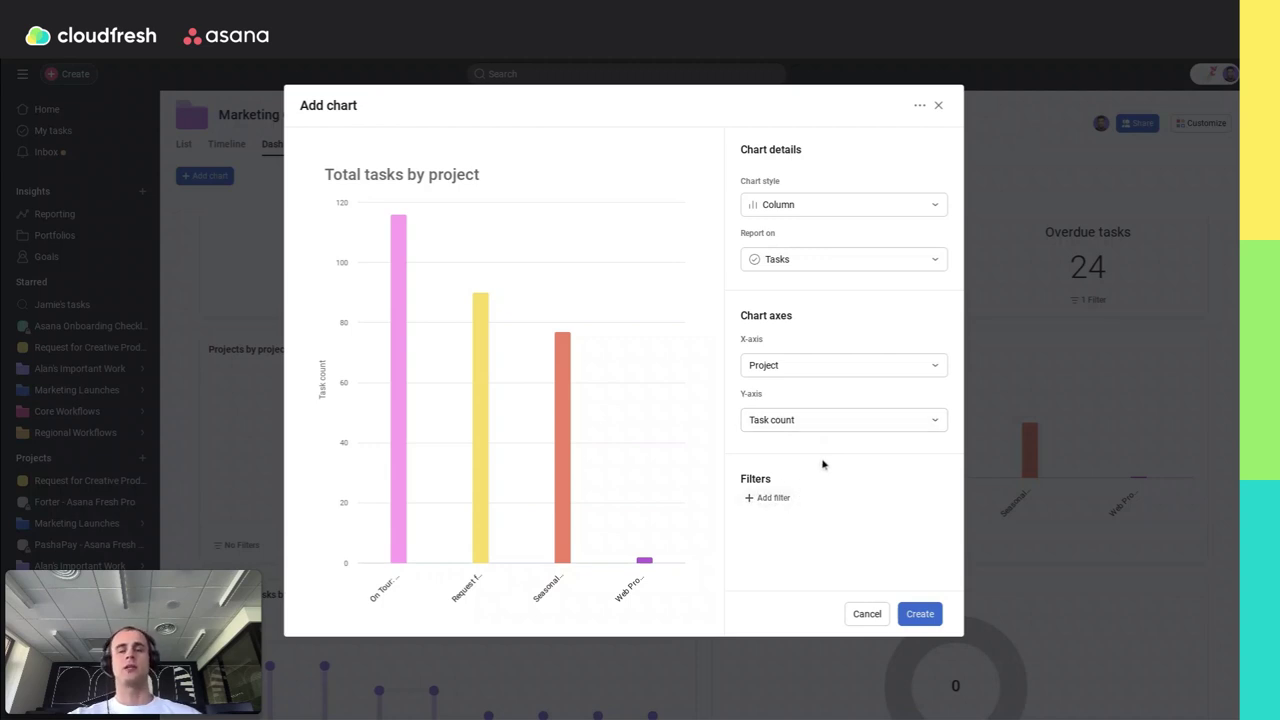
{"action": "left_click", "coordinate": [786, 496]}
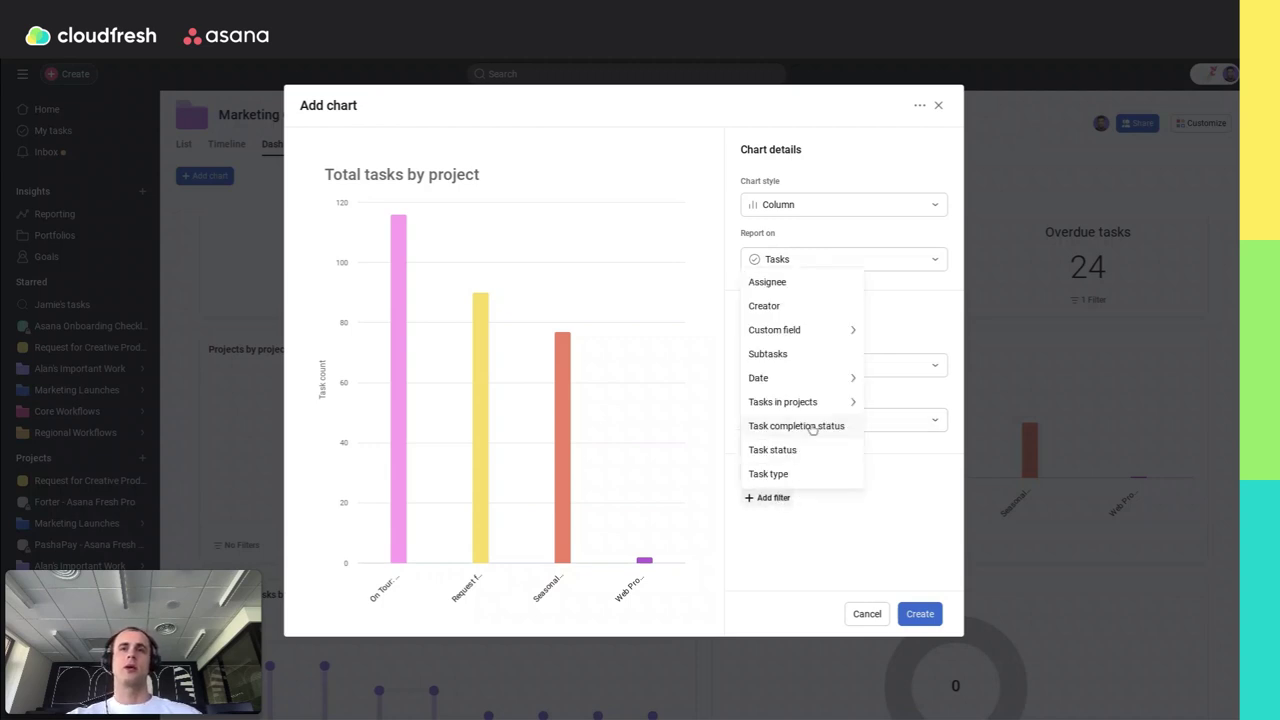
{"action": "left_click", "coordinate": [866, 616]}
{"action": "left_click", "coordinate": [866, 615]}
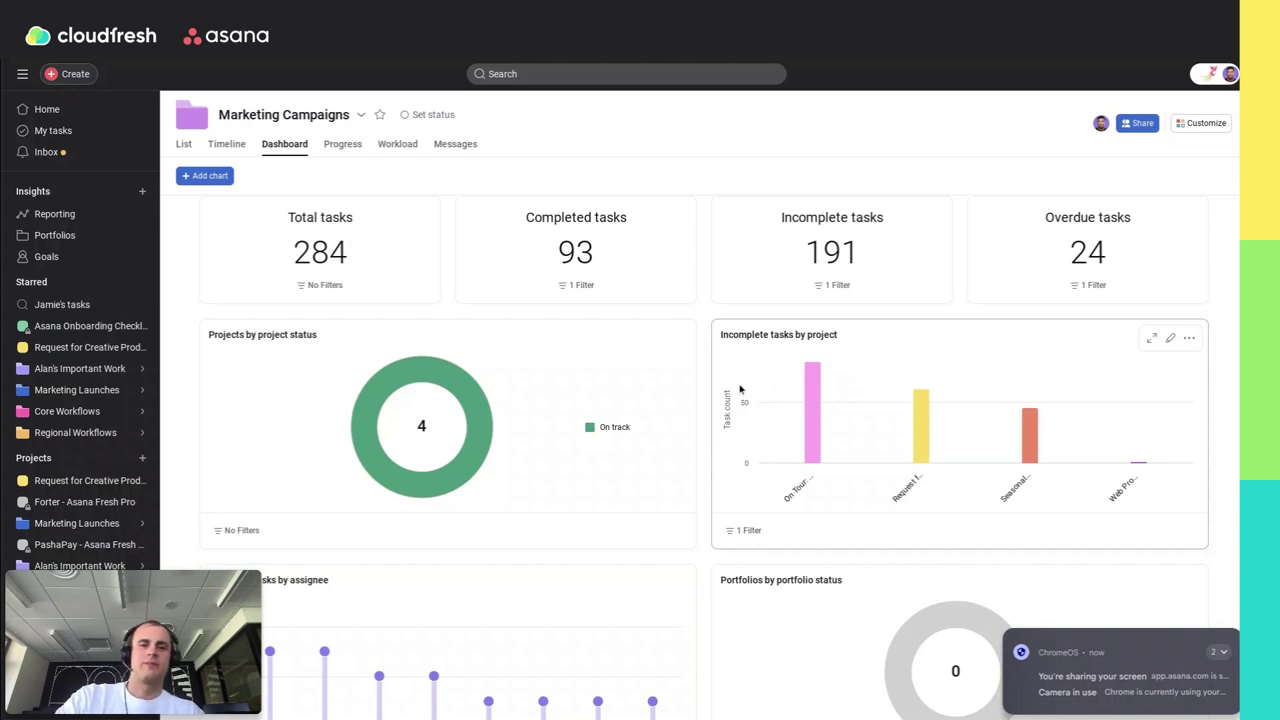
Examine the field types and the library fields available for a new field in the portfolio's project list
{"action": "left_click", "coordinate": [183, 143]}
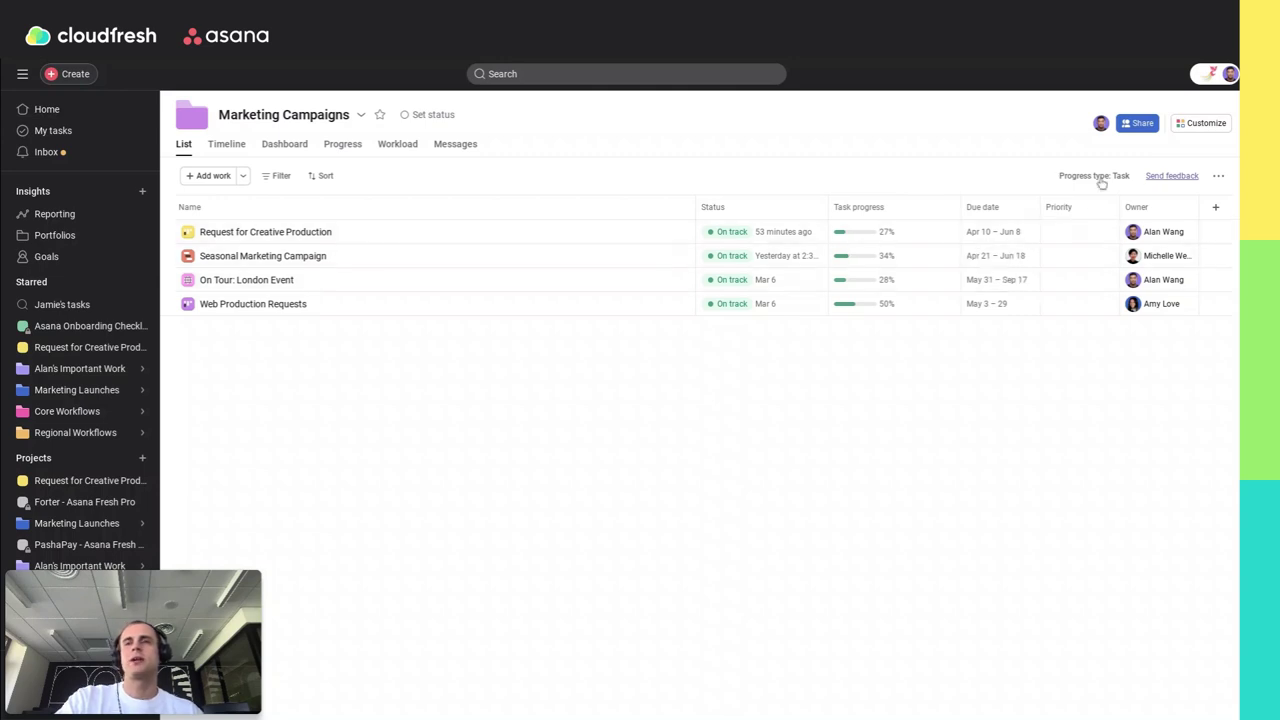
{"action": "left_click", "coordinate": [1216, 122]}
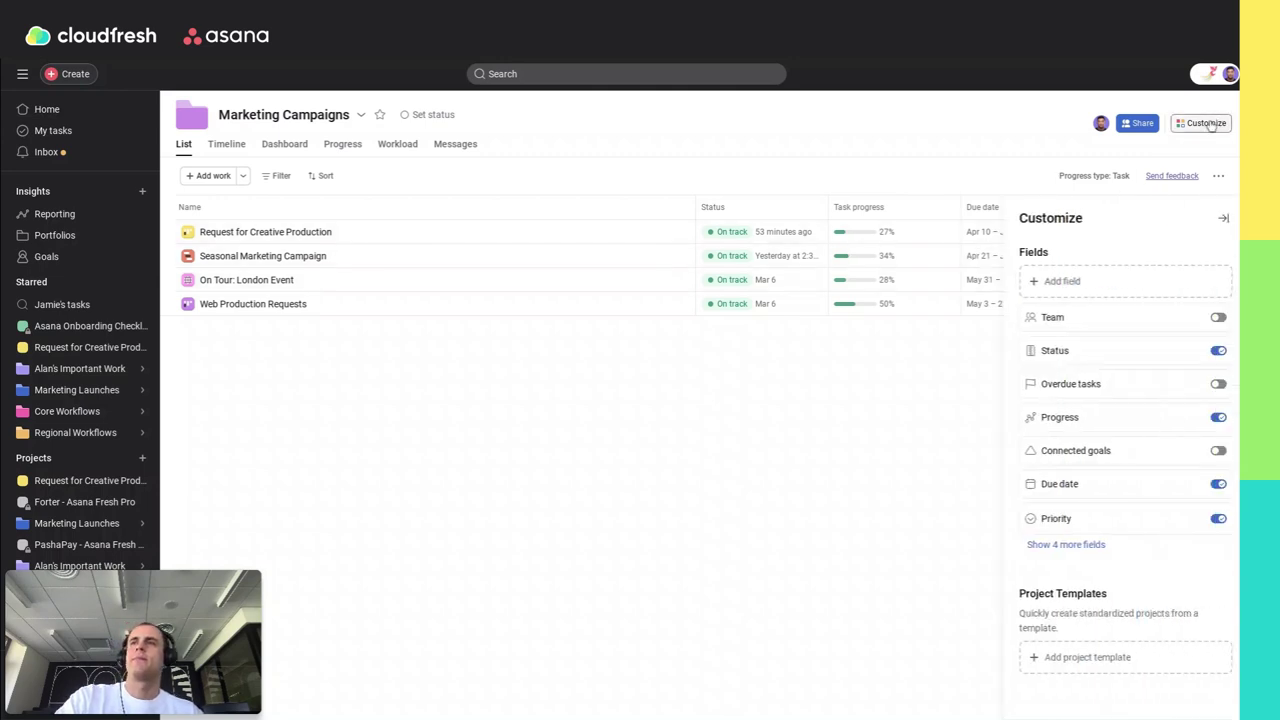
{"action": "left_click", "coordinate": [1096, 282]}
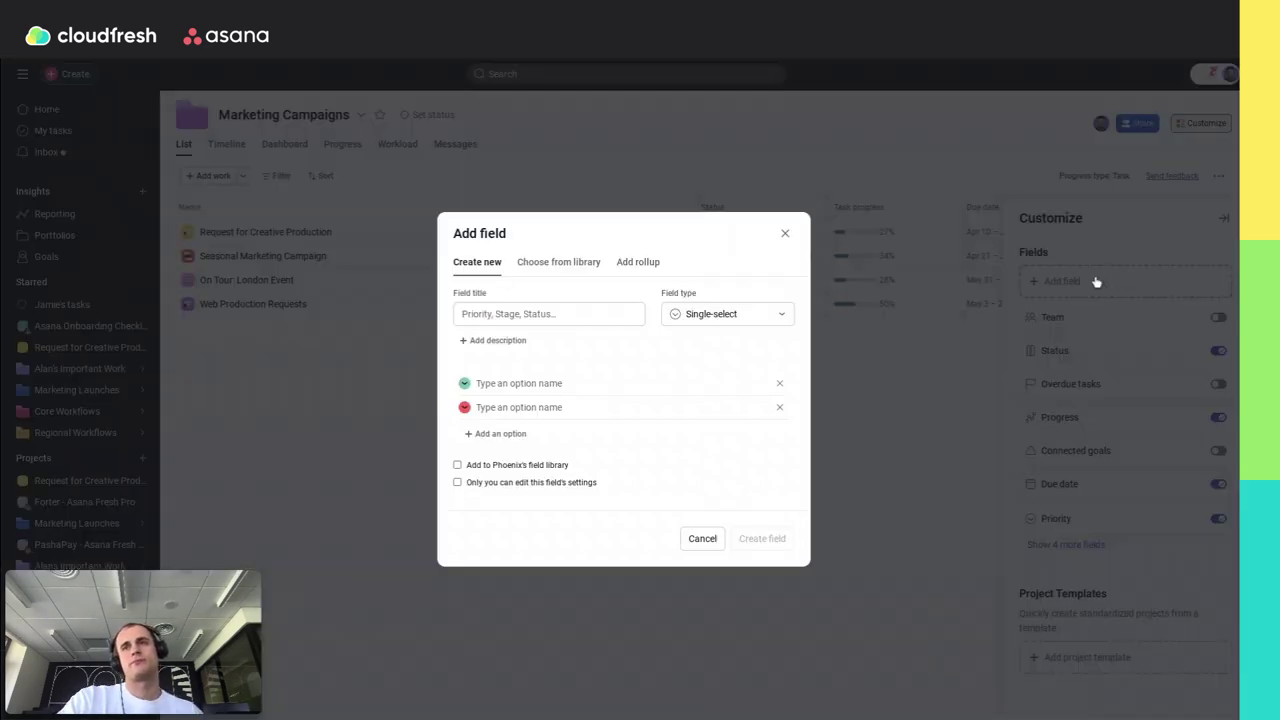
{"action": "left_click", "coordinate": [750, 315]}
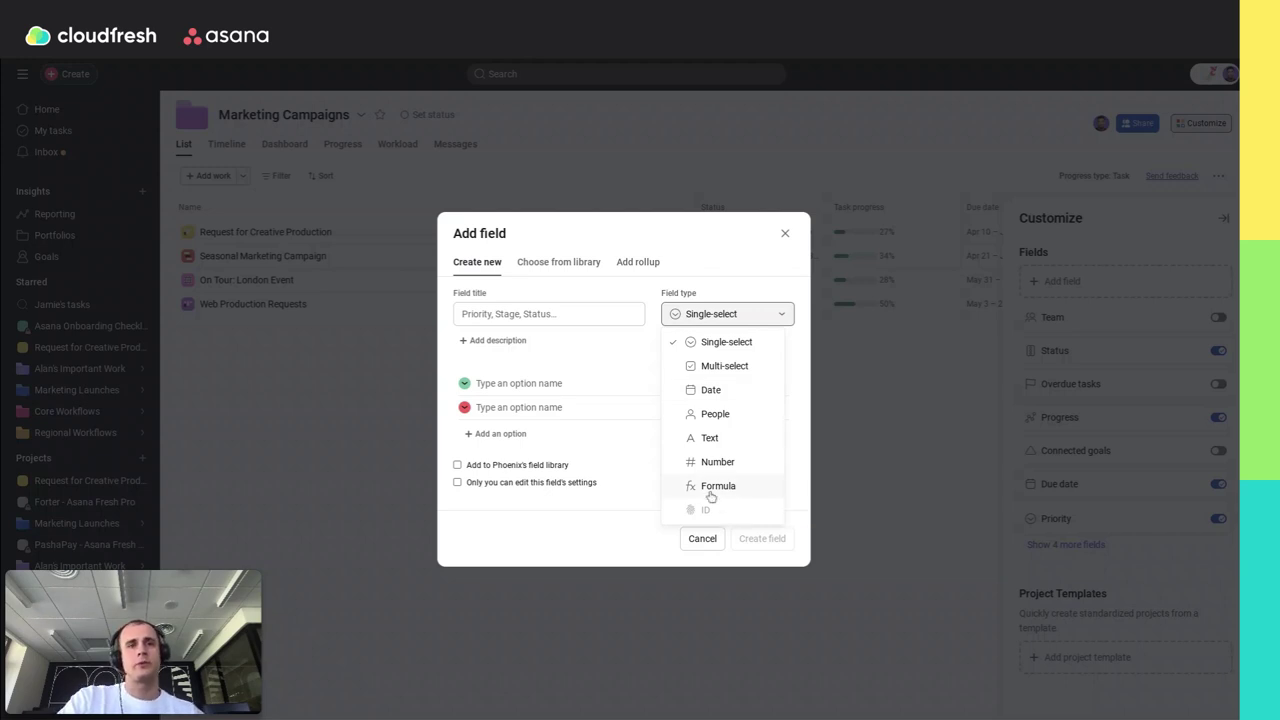
{"action": "left_click", "coordinate": [560, 274]}
{"action": "left_click", "coordinate": [560, 272]}
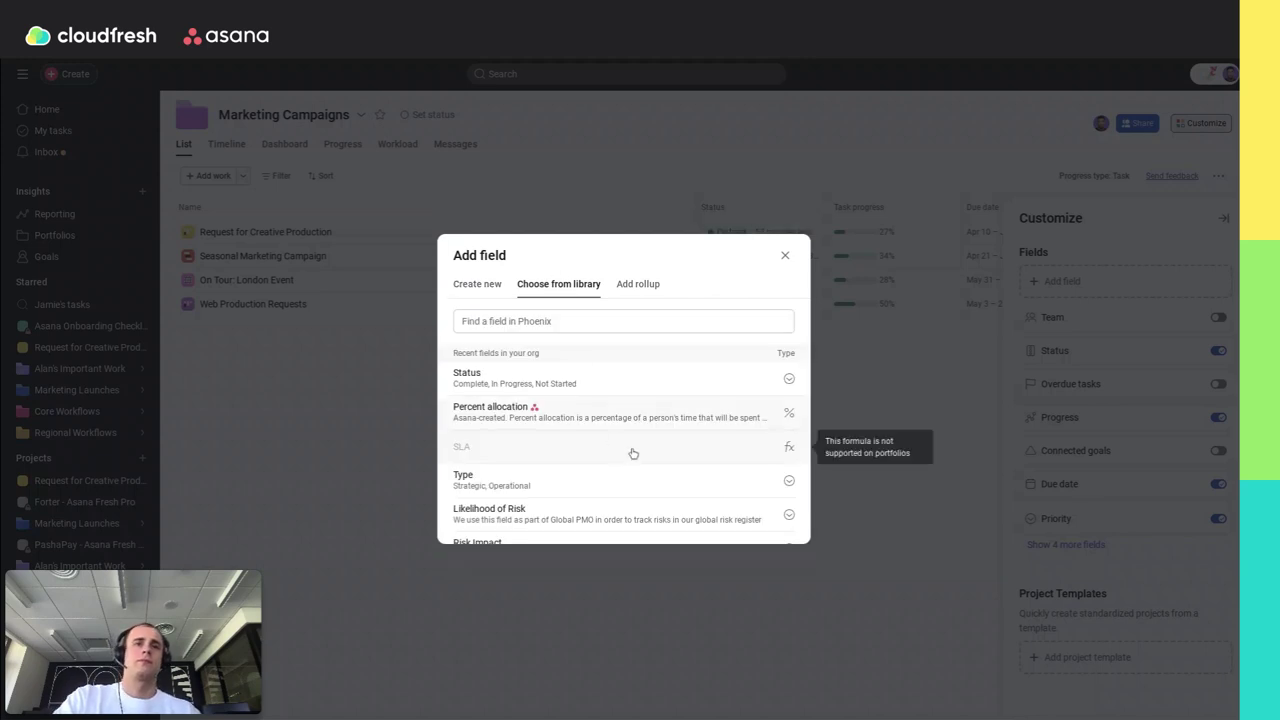
{"action": "scroll", "coordinate": [634, 453], "scroll_direction": "down", "scroll_amount": 1}
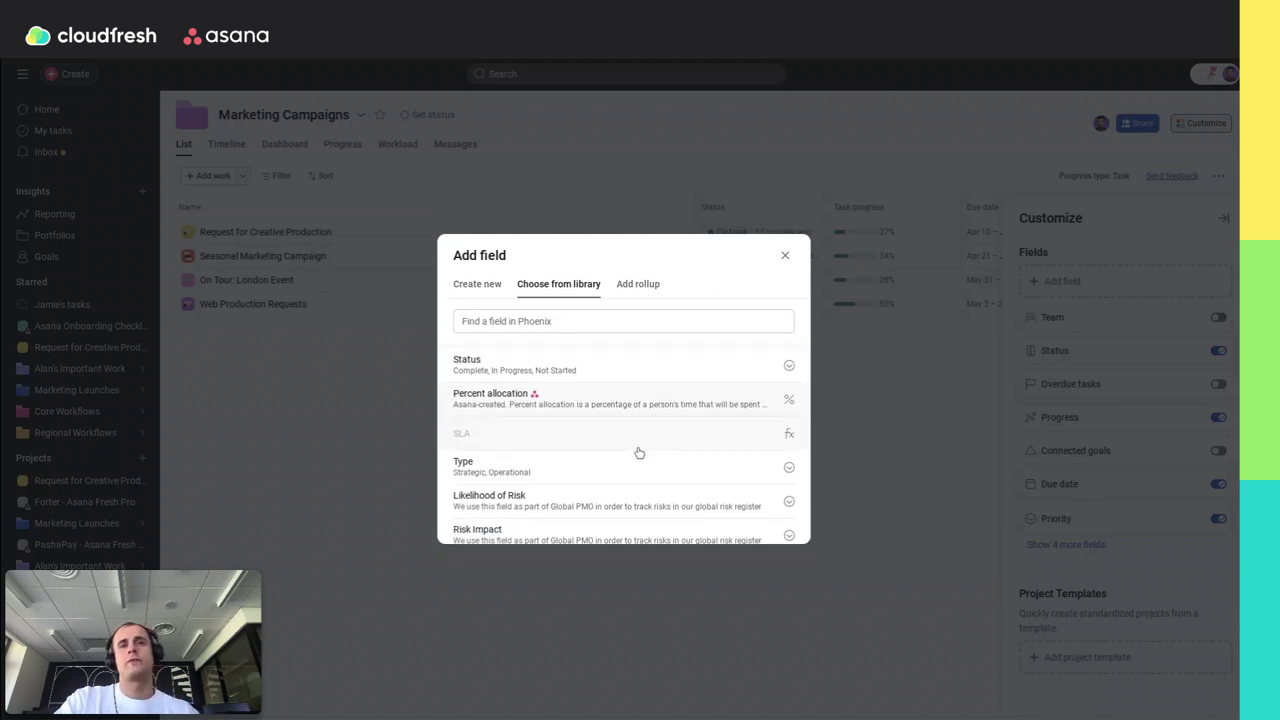
{"action": "scroll", "coordinate": [645, 455], "scroll_direction": "down", "scroll_amount": 3}
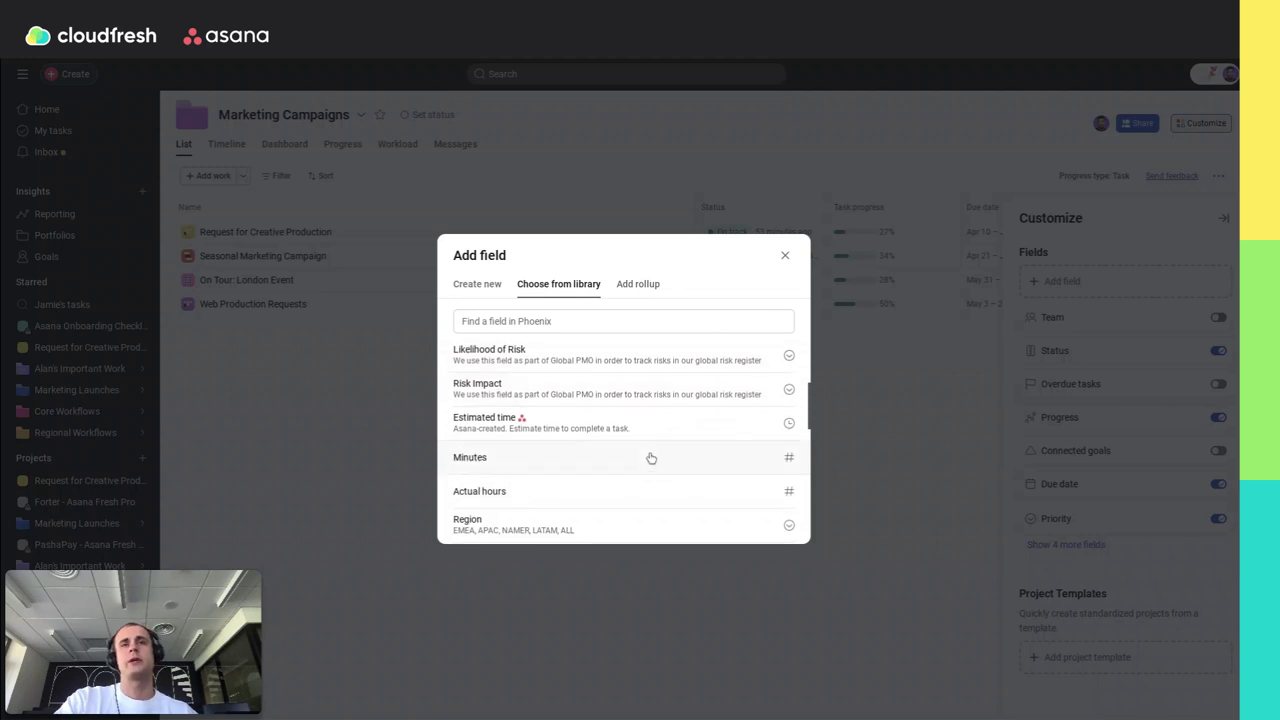
{"action": "scroll", "coordinate": [649, 453], "scroll_direction": "up", "scroll_amount": 5}
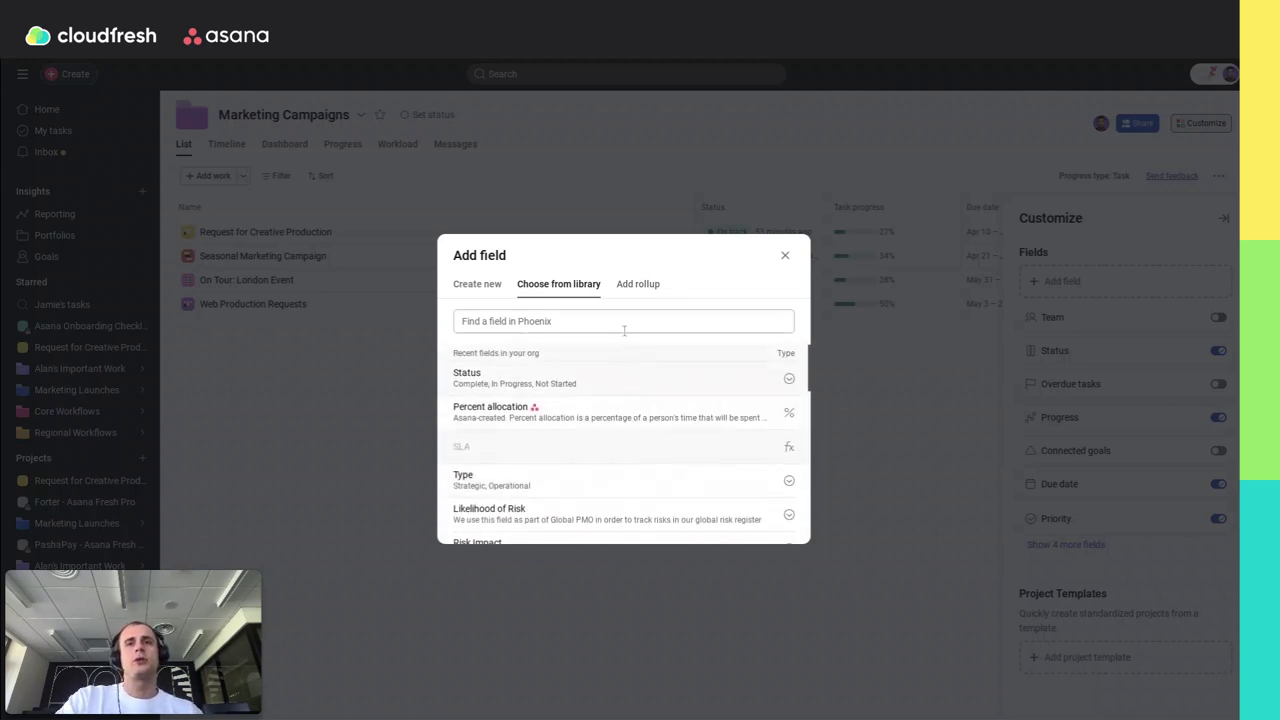
Add the Asana-created Estimated time rollup field to the portfolio's project list
{"action": "left_click", "coordinate": [641, 286]}
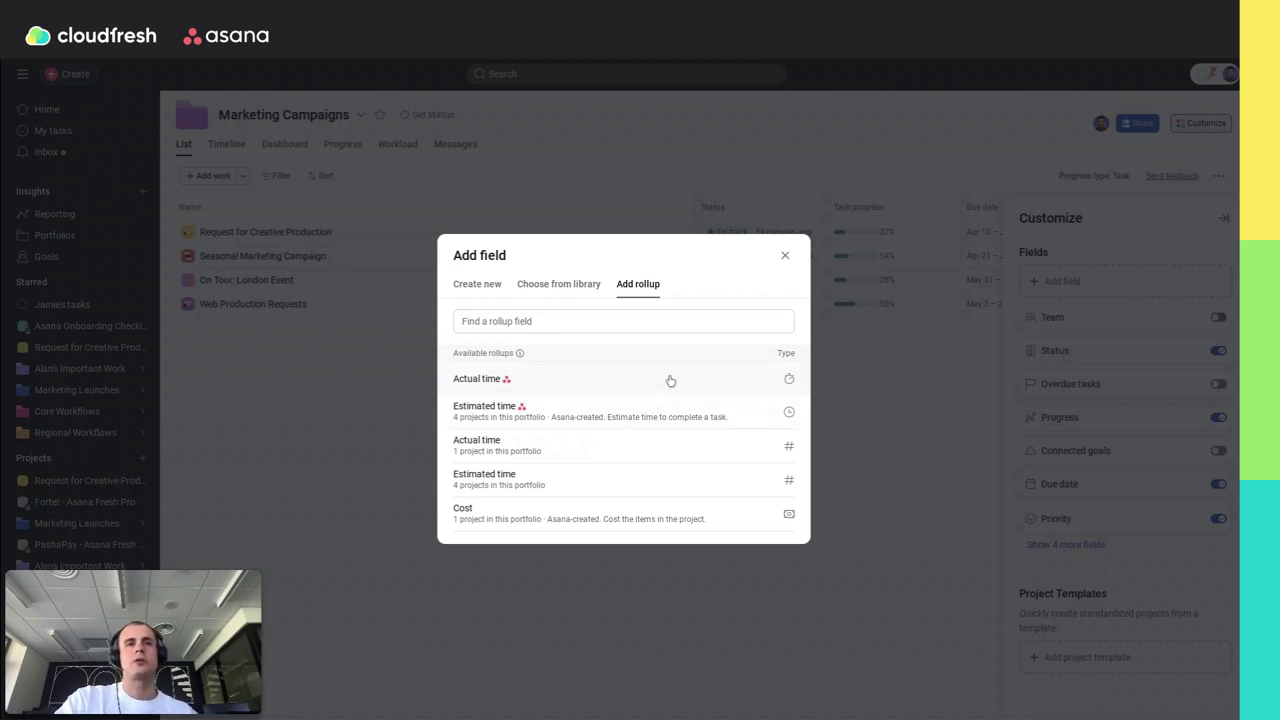
{"action": "left_click", "coordinate": [785, 256]}
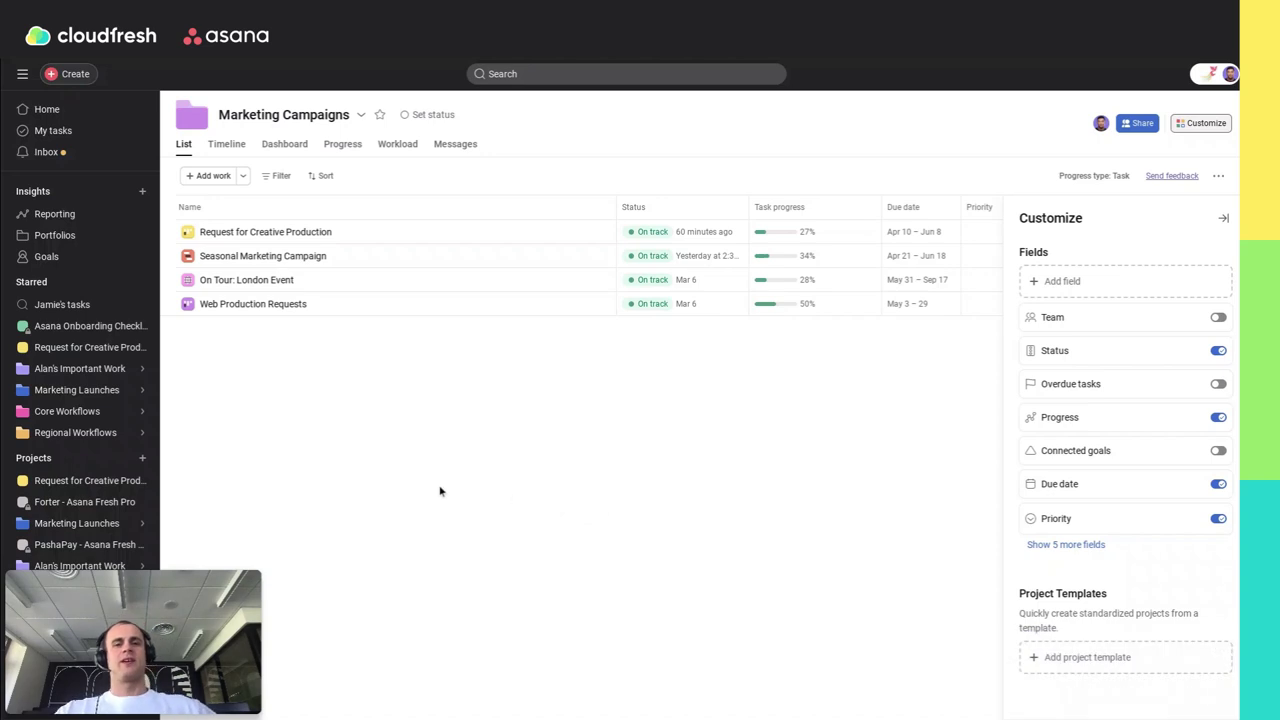
Look through the portfolio's progress, team workload and messages, then return to its project list
{"action": "left_click", "coordinate": [338, 148]}
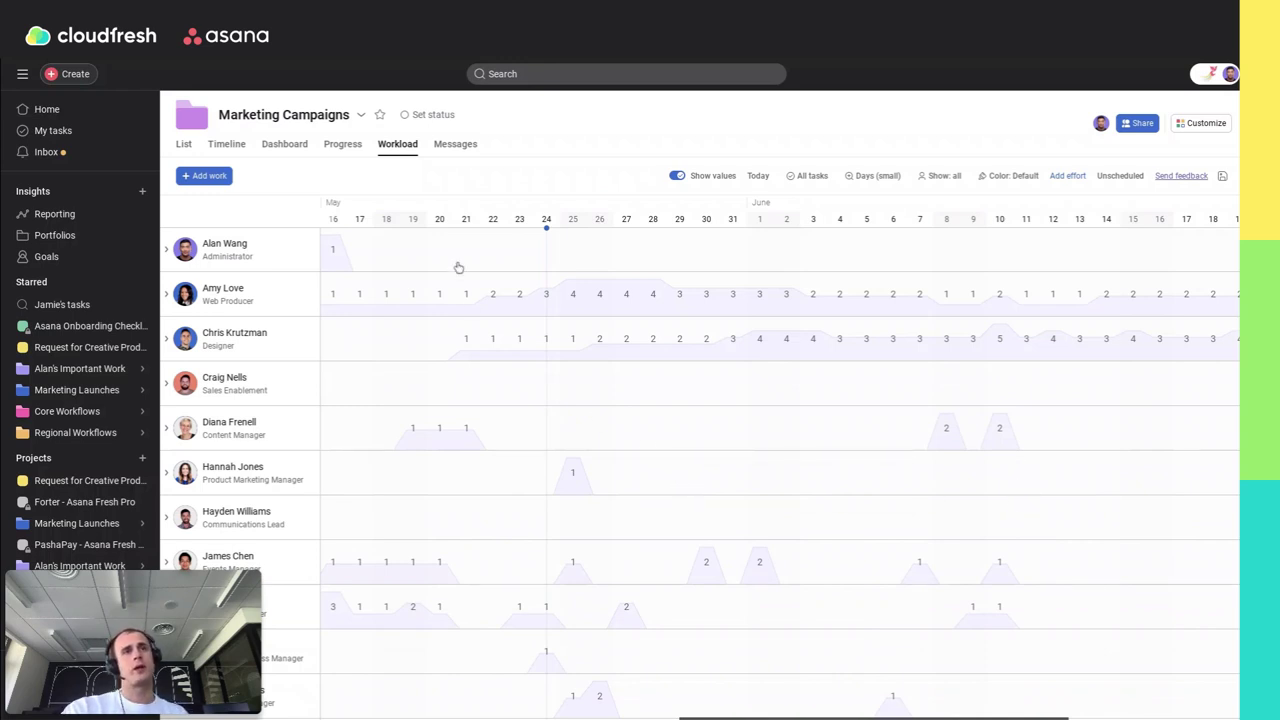
{"action": "left_click", "coordinate": [458, 152]}
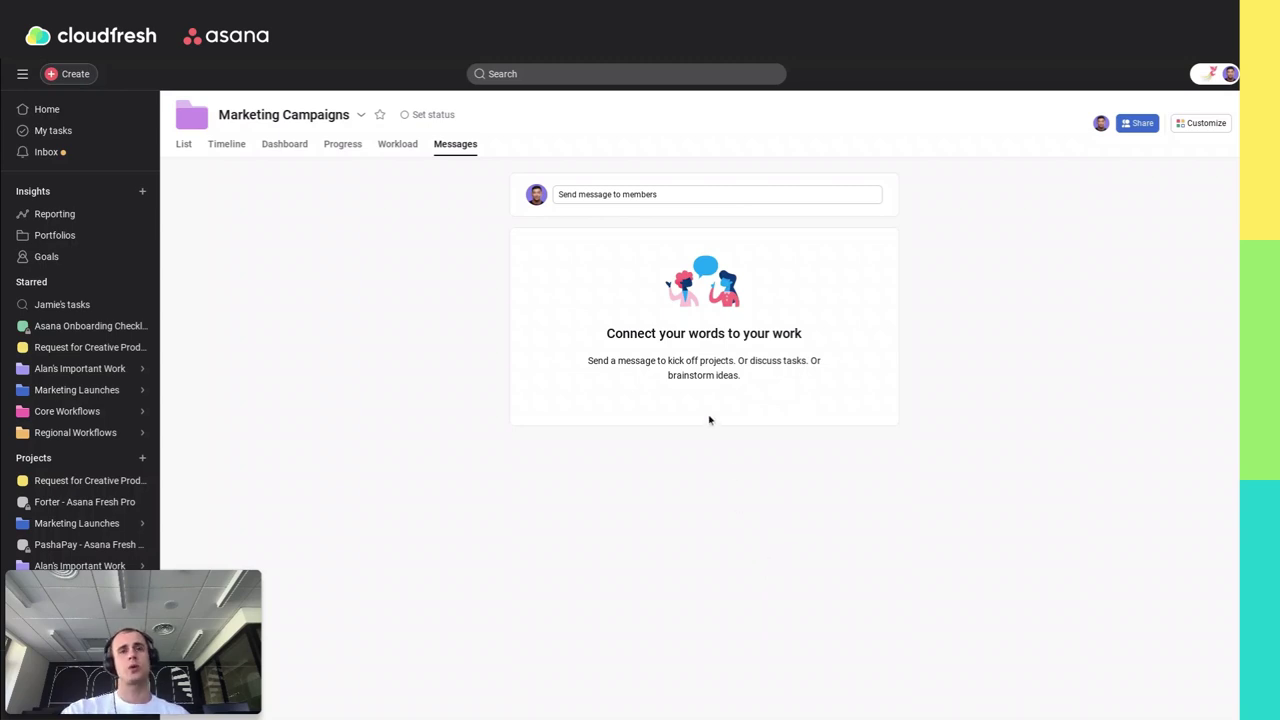
{"action": "left_click", "coordinate": [184, 144]}
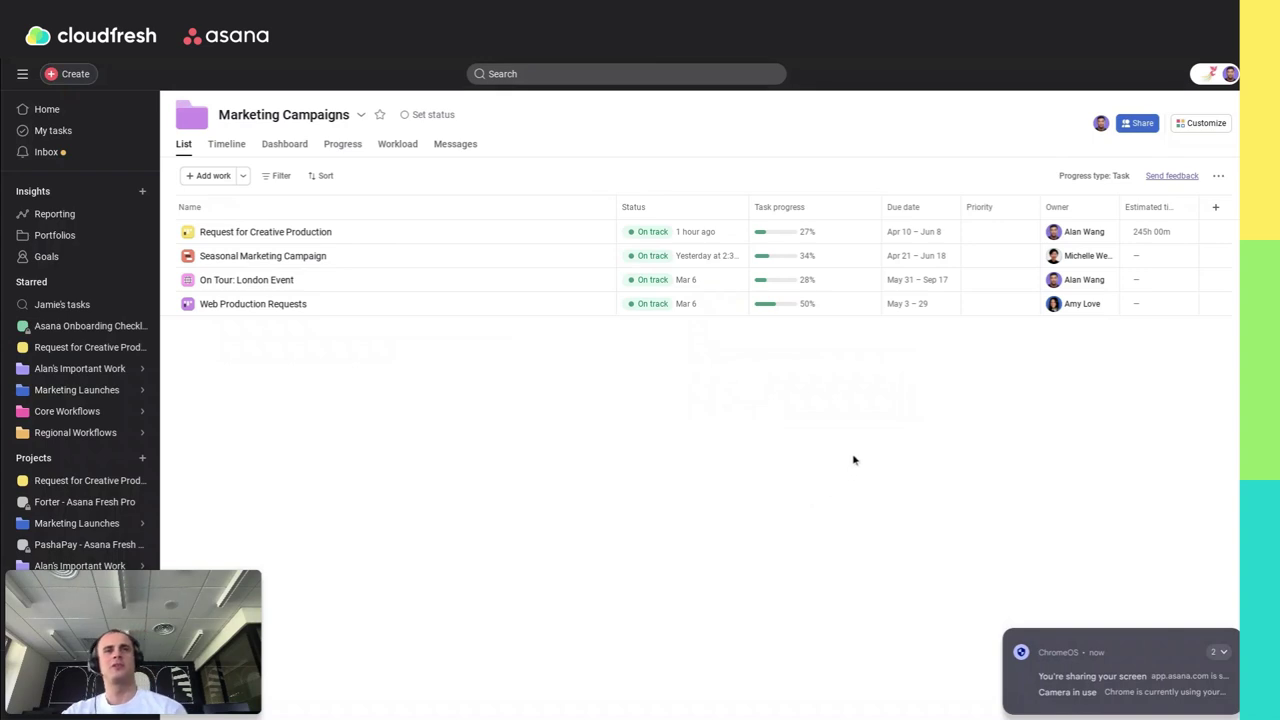